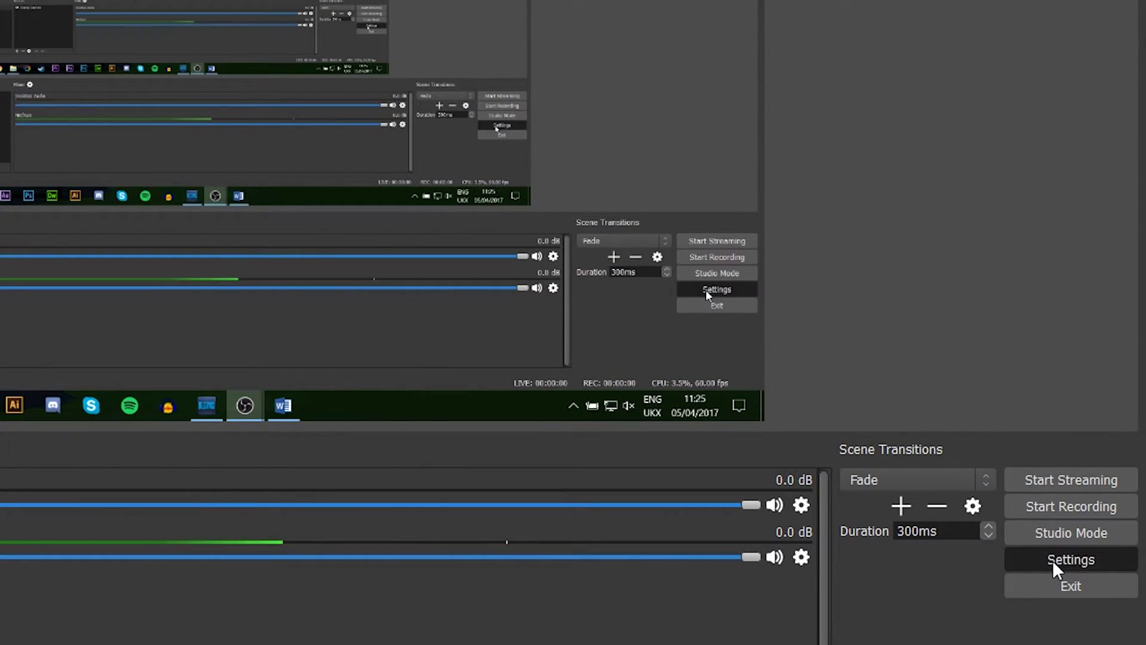
Open OBS Studio's Settings window from the Controls panel
click(1051, 560)
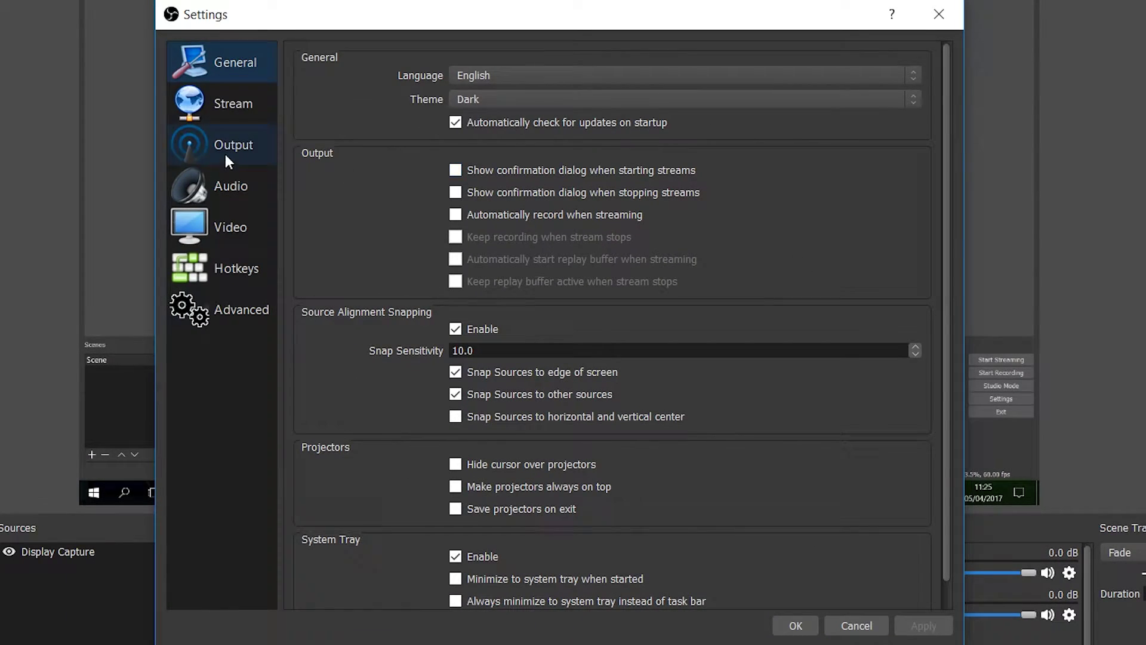
Show the Output page's Recording tab, keeping Output Mode on Advanced
click(222, 147)
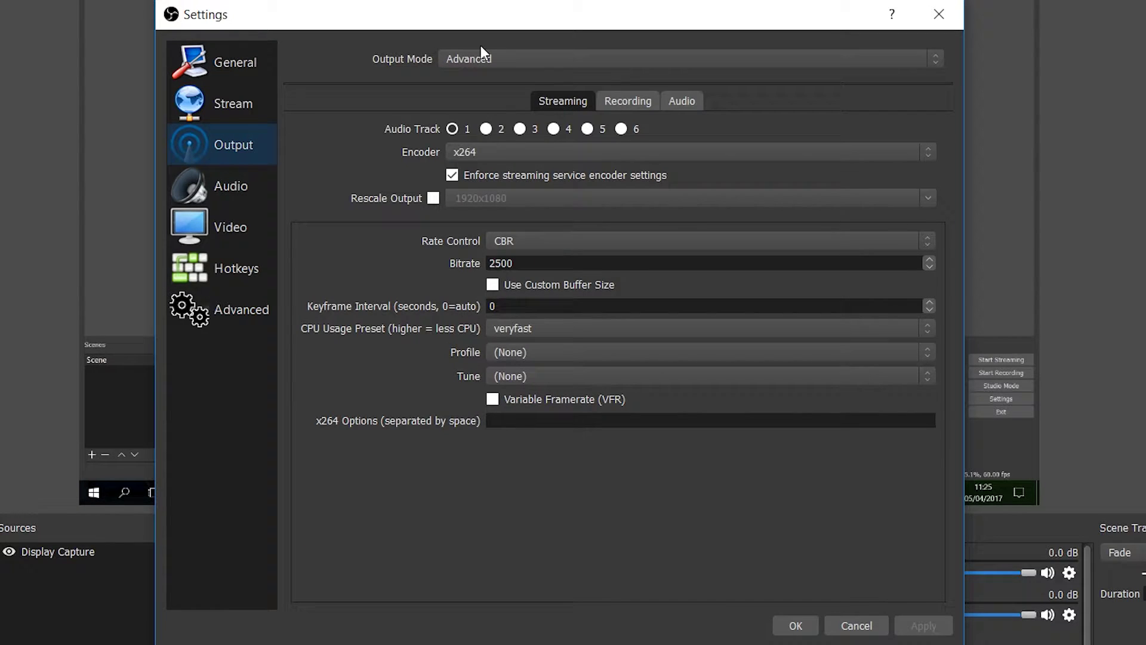
click(494, 55)
click(492, 83)
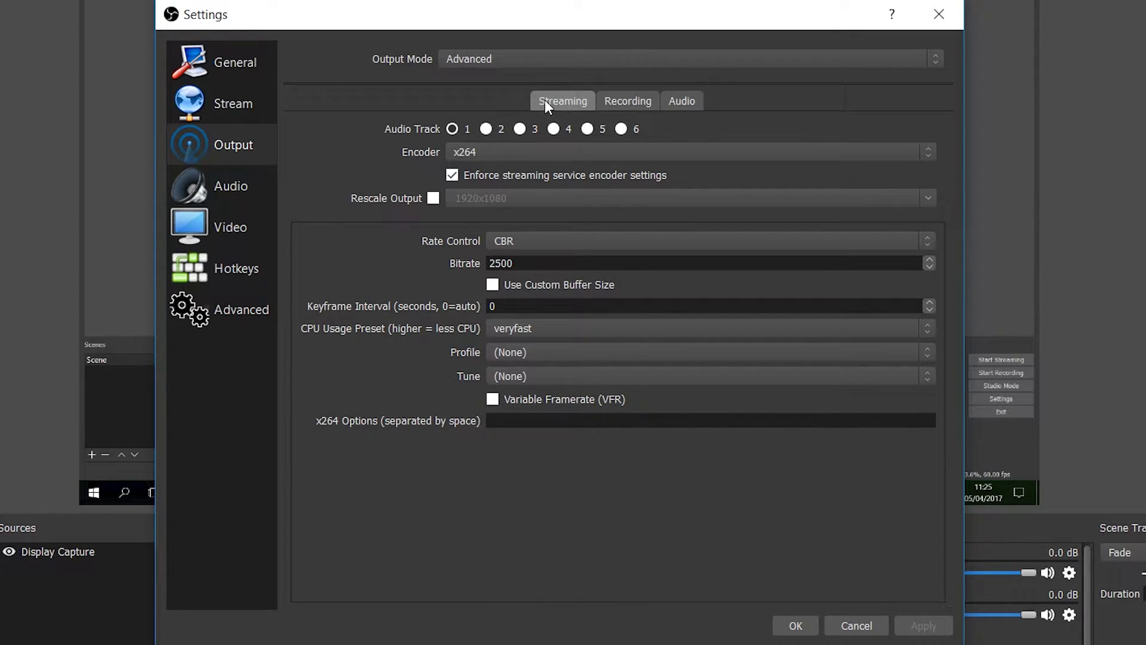
click(615, 102)
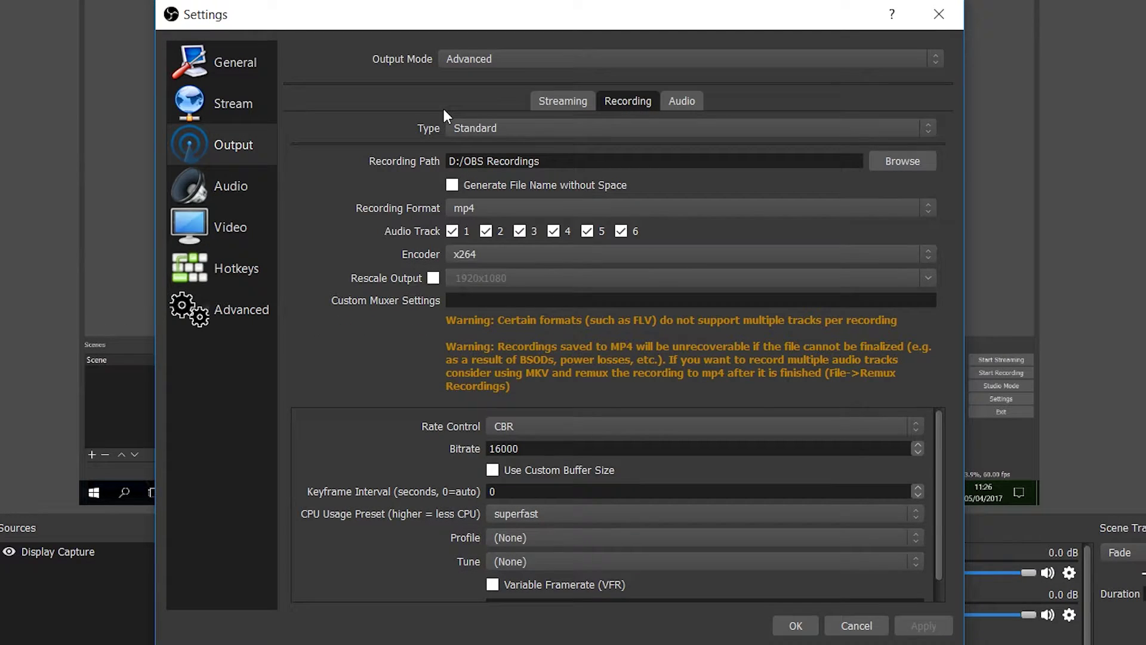
click(482, 127)
click(481, 142)
triple_click(528, 161)
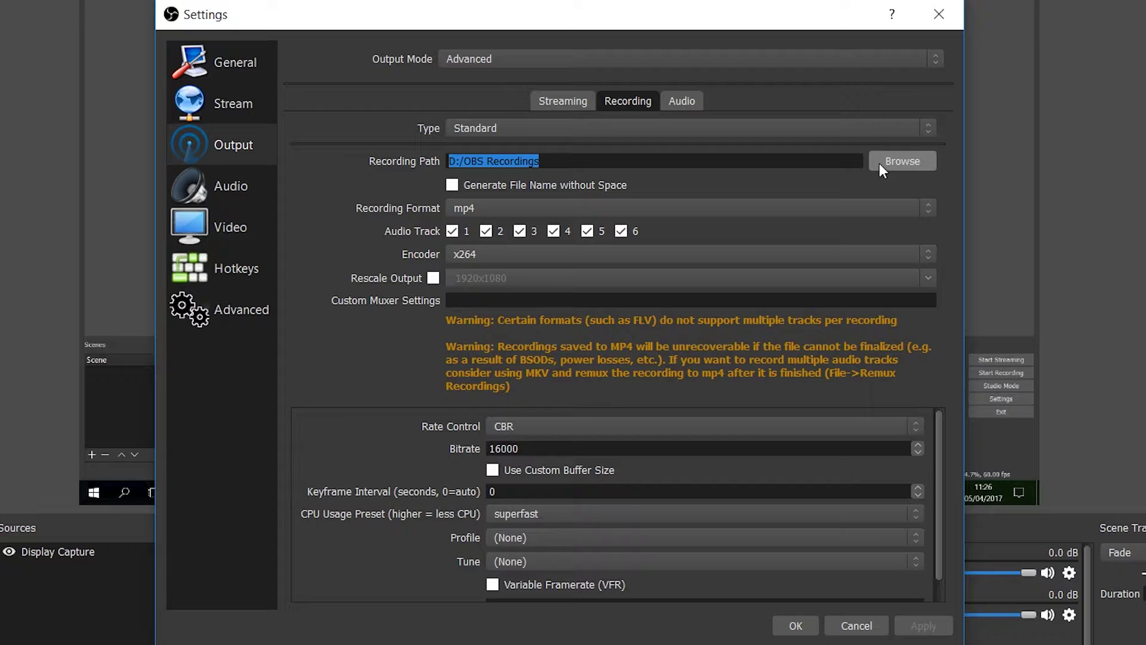
click(520, 161)
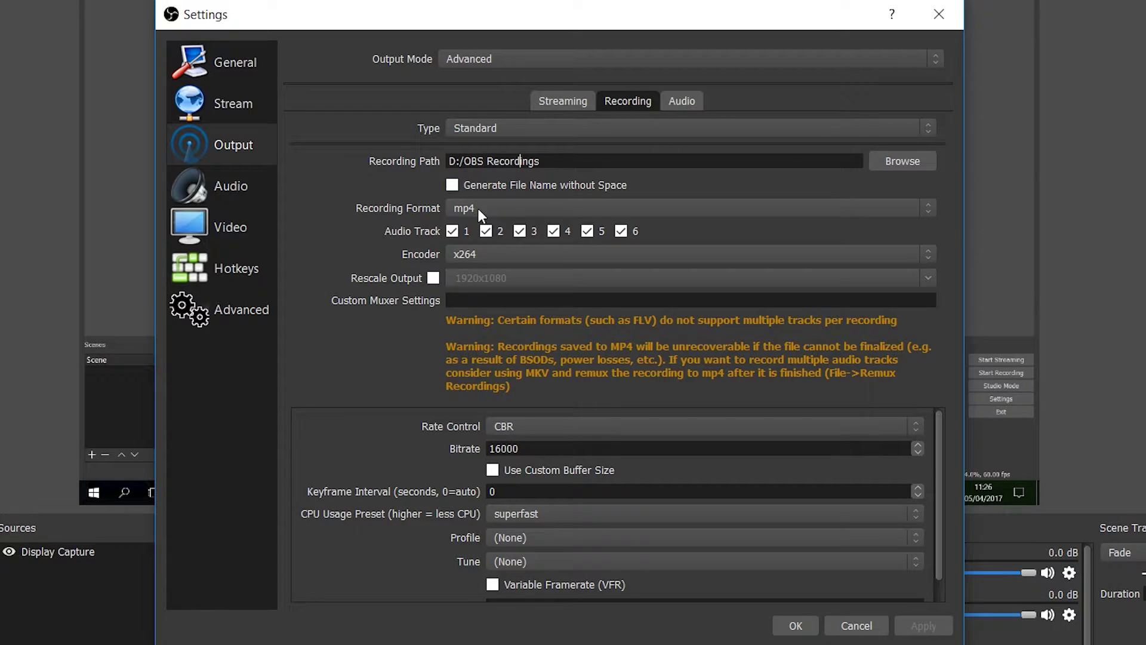
Keep the Recording Format dropdown set to mp4
click(478, 209)
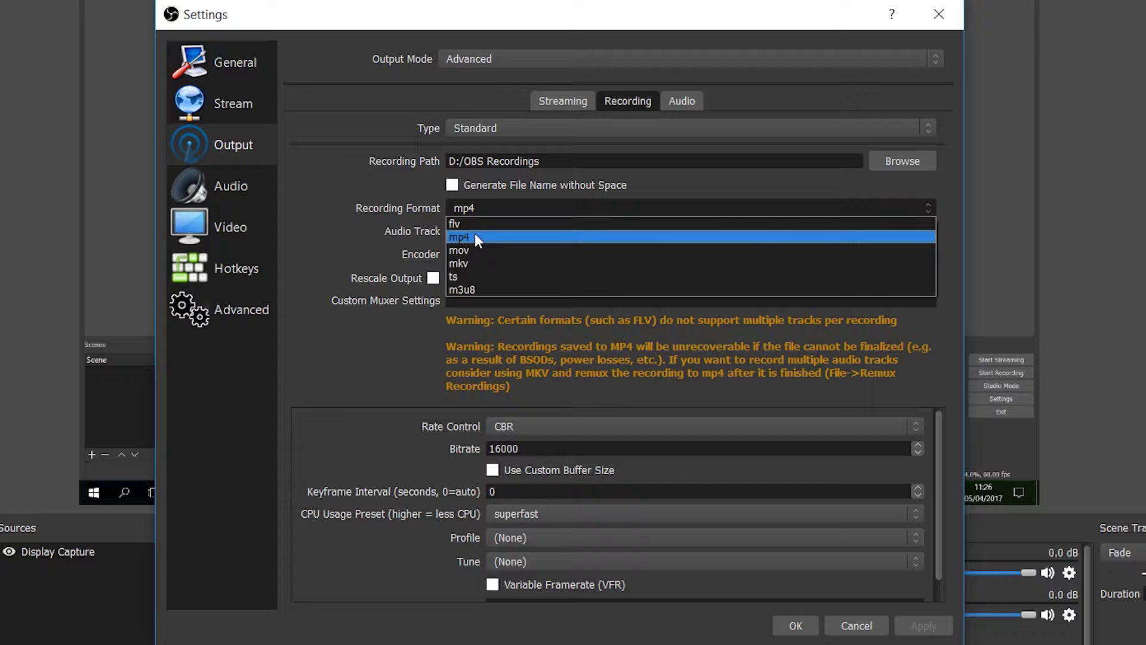
click(475, 237)
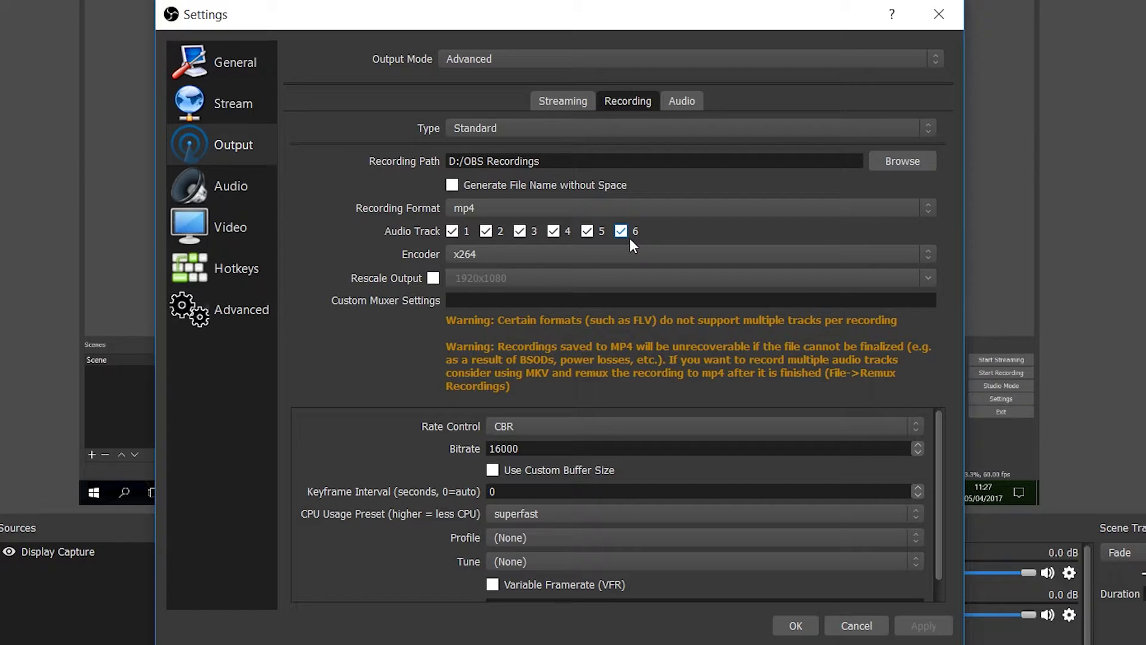
click(513, 253)
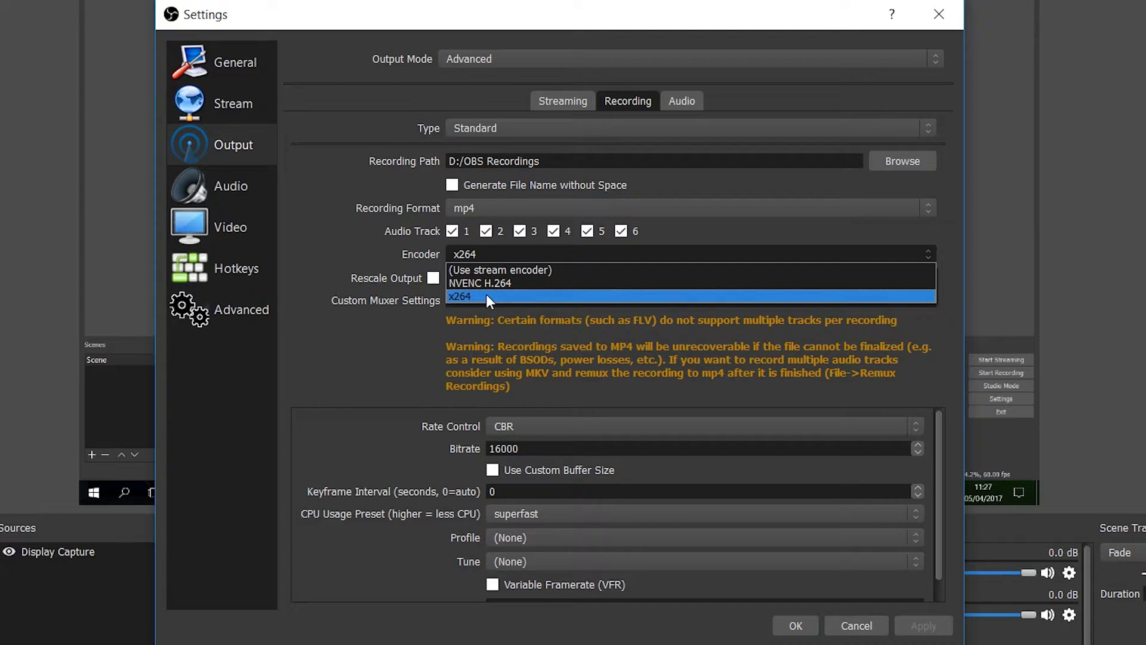
click(487, 296)
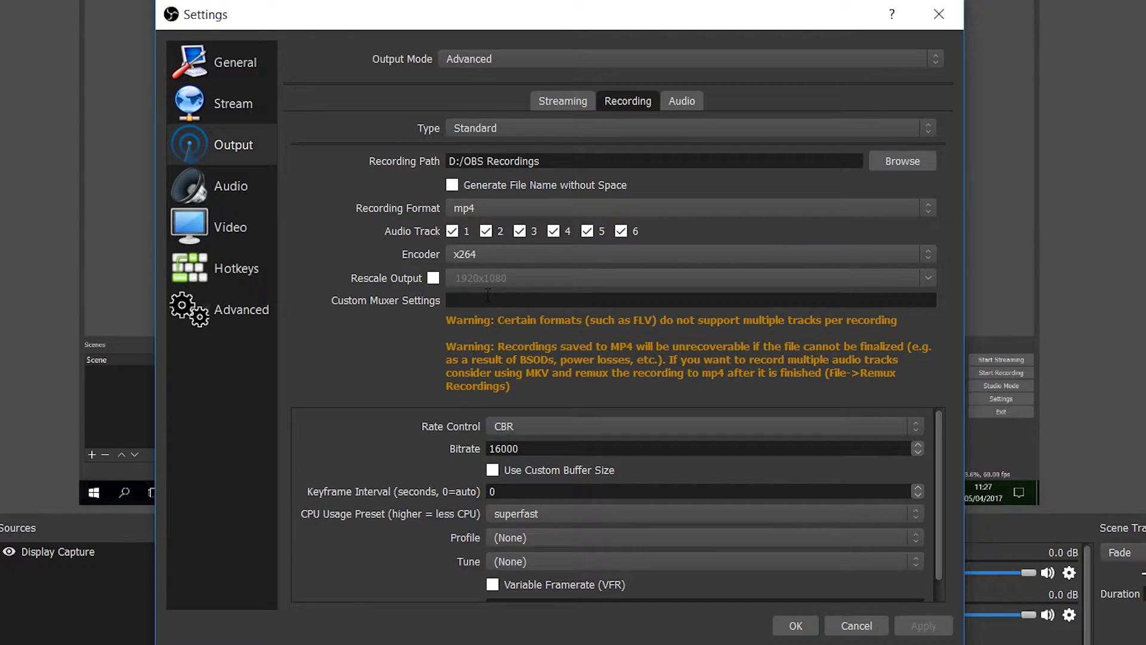
click(528, 253)
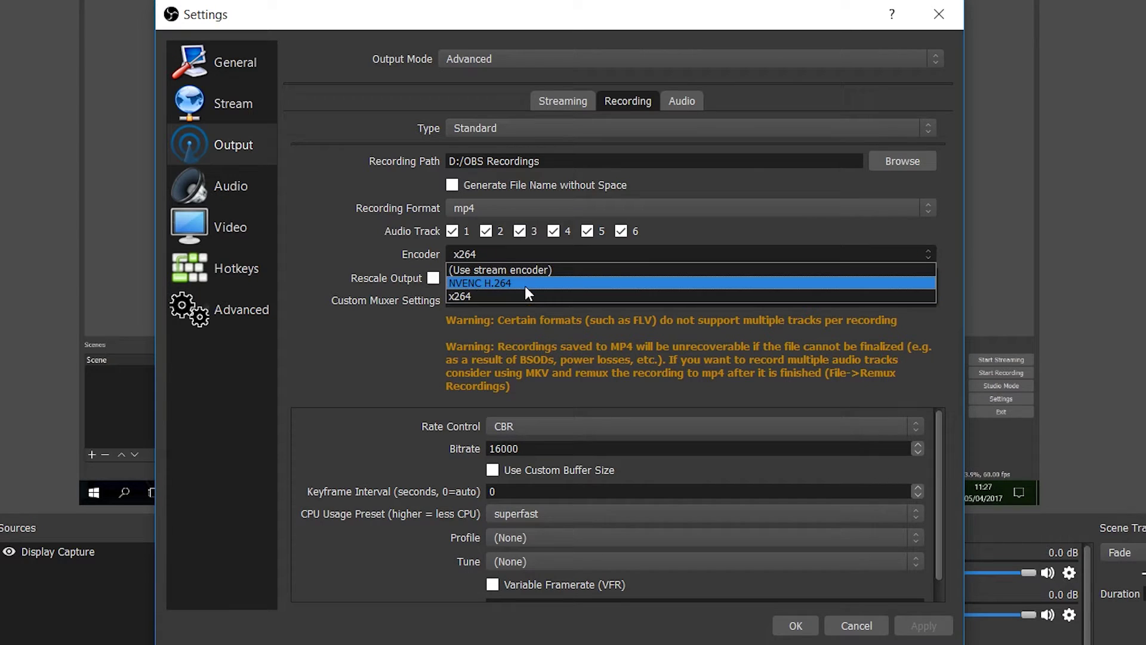
click(485, 336)
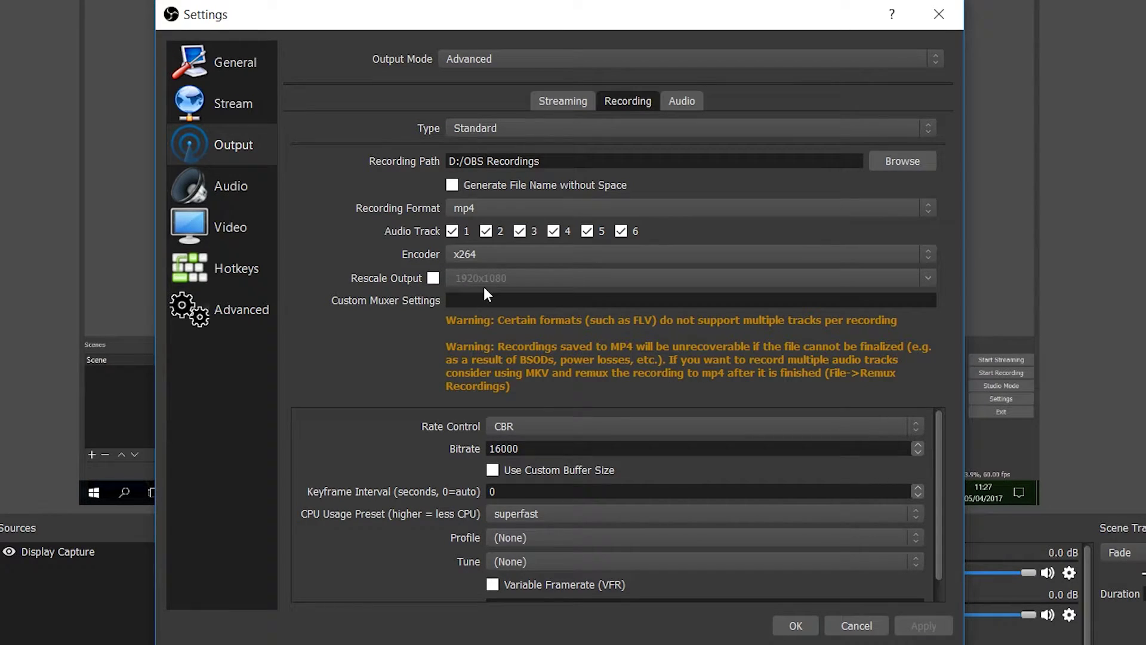
click(434, 276)
click(930, 276)
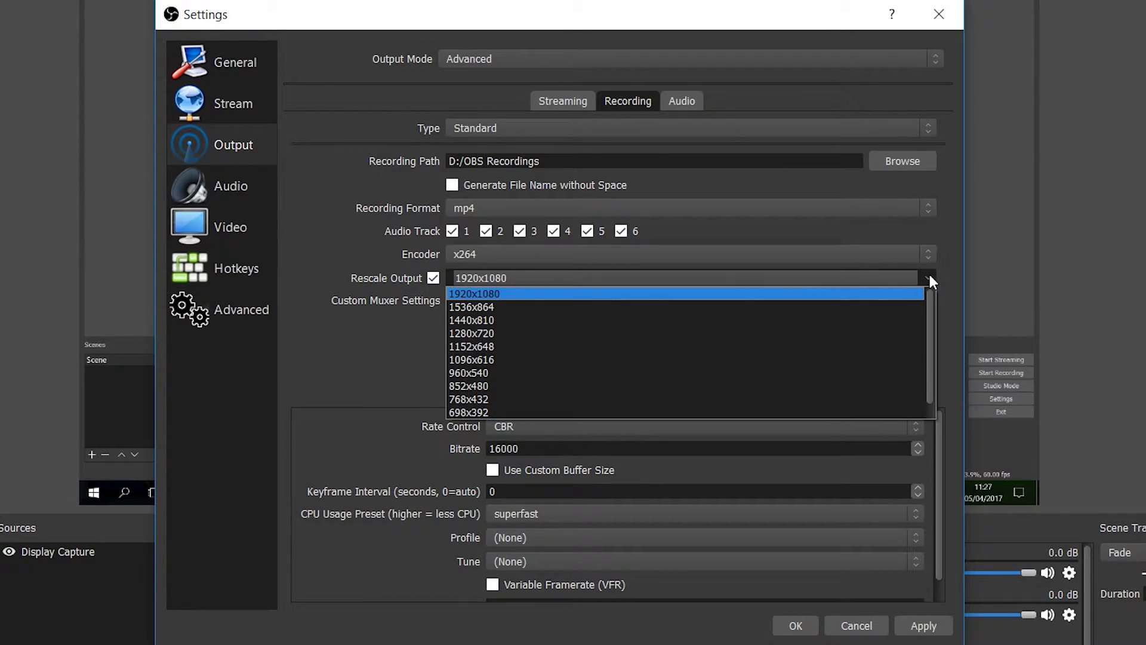
click(318, 322)
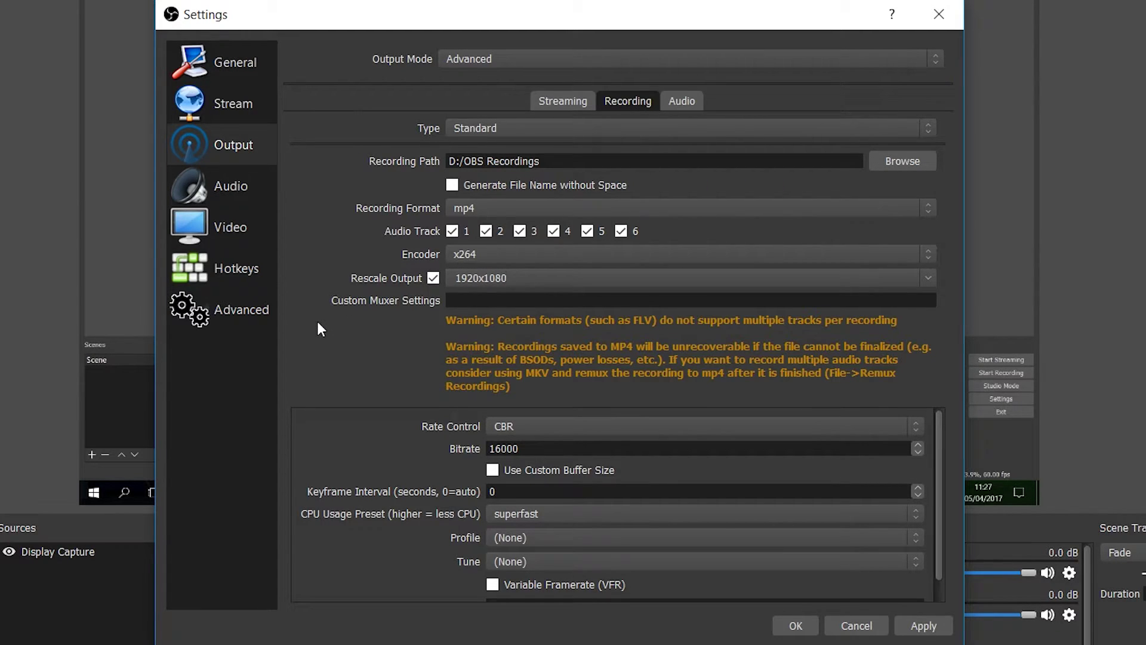
click(434, 277)
click(539, 427)
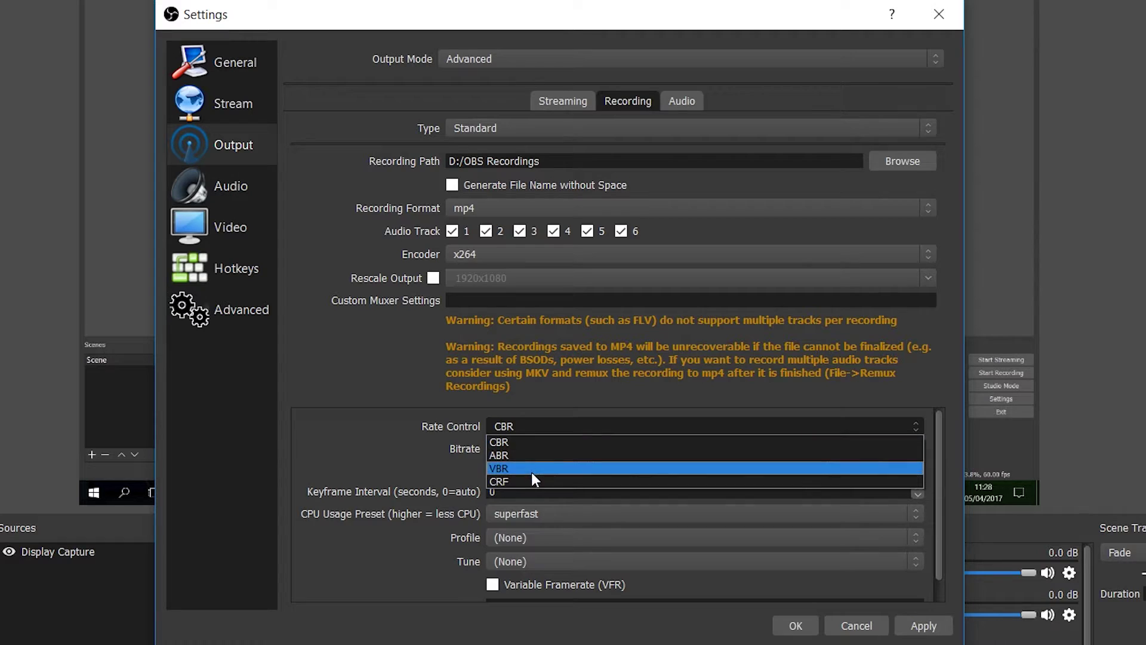
click(513, 442)
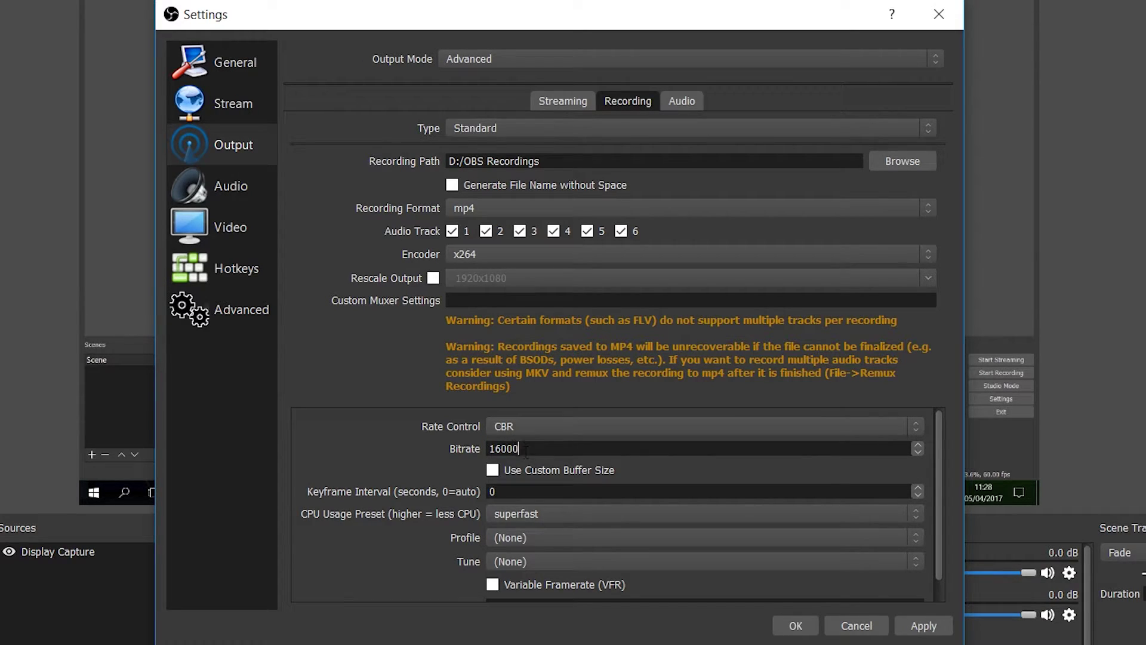
drag(526, 451, 424, 447)
drag(519, 449, 464, 457)
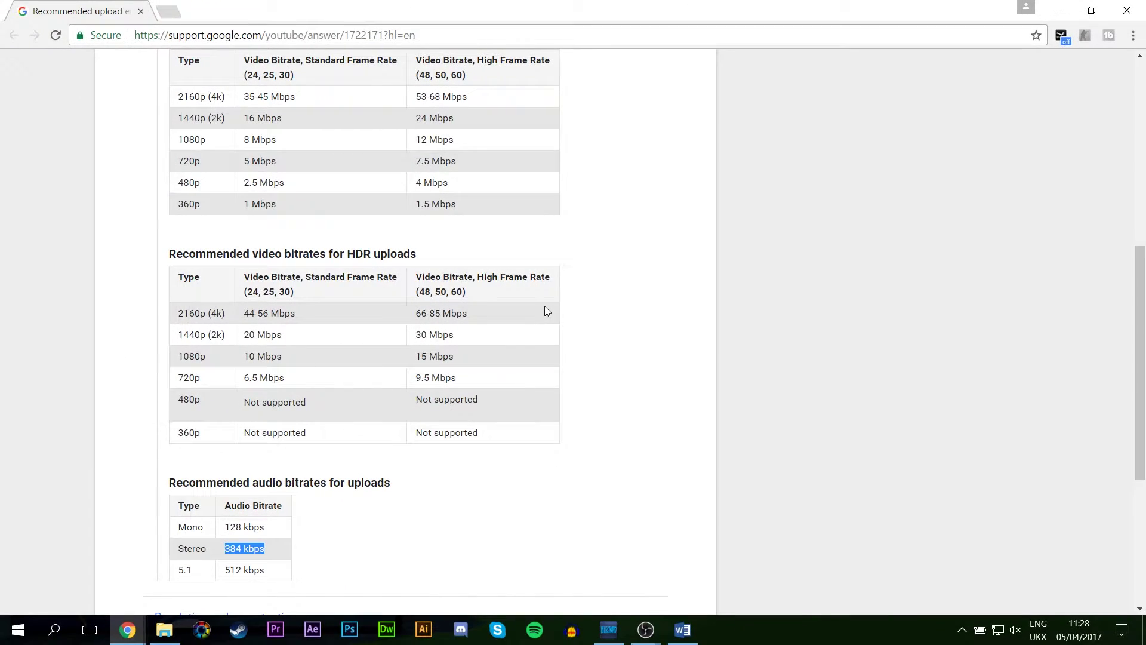
Review YouTube's 1080p upload bitrates (8, 10, 12, 15 Mbps), then return to OBS
scroll(545, 305, up, 1)
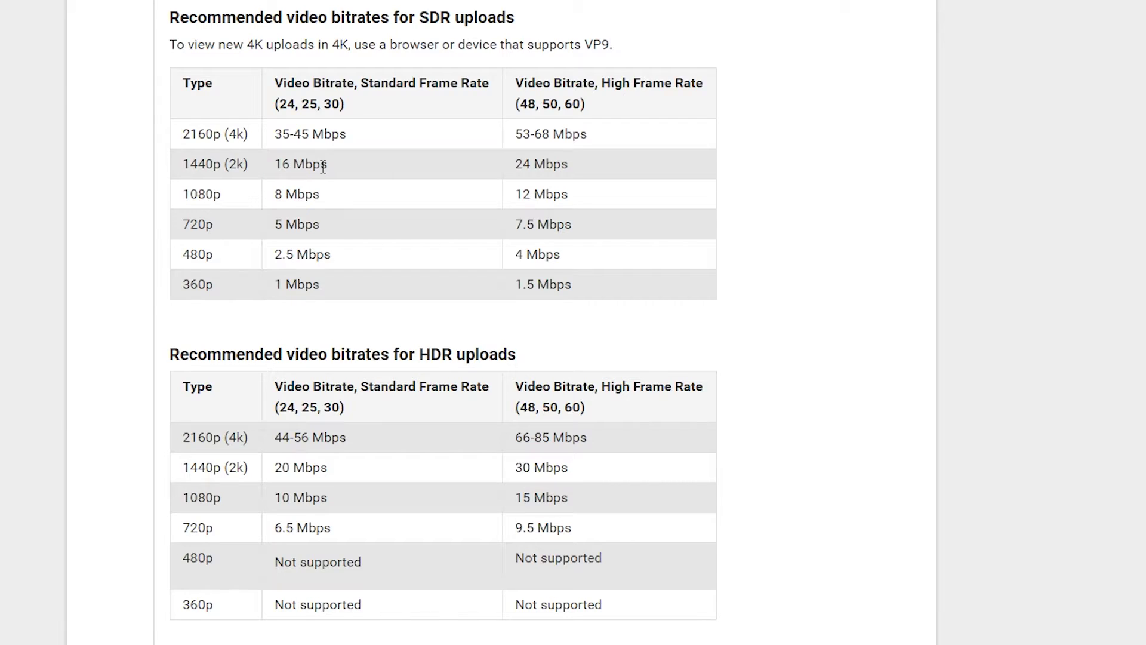
drag(325, 199, 274, 194)
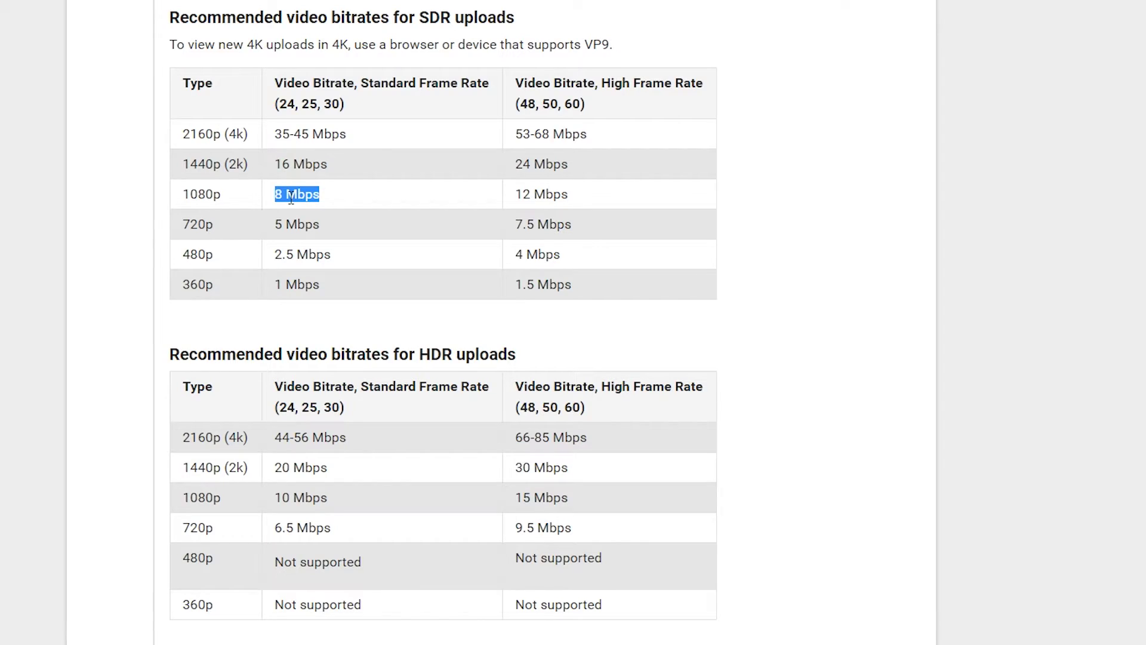
drag(328, 499, 279, 500)
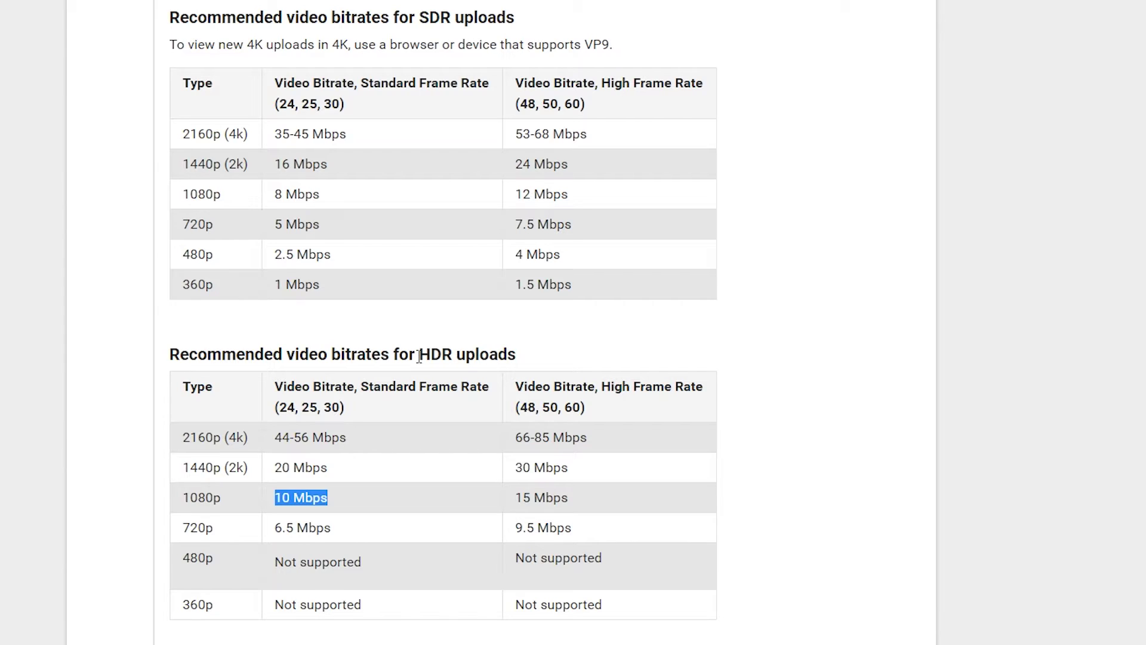
drag(419, 355, 446, 360)
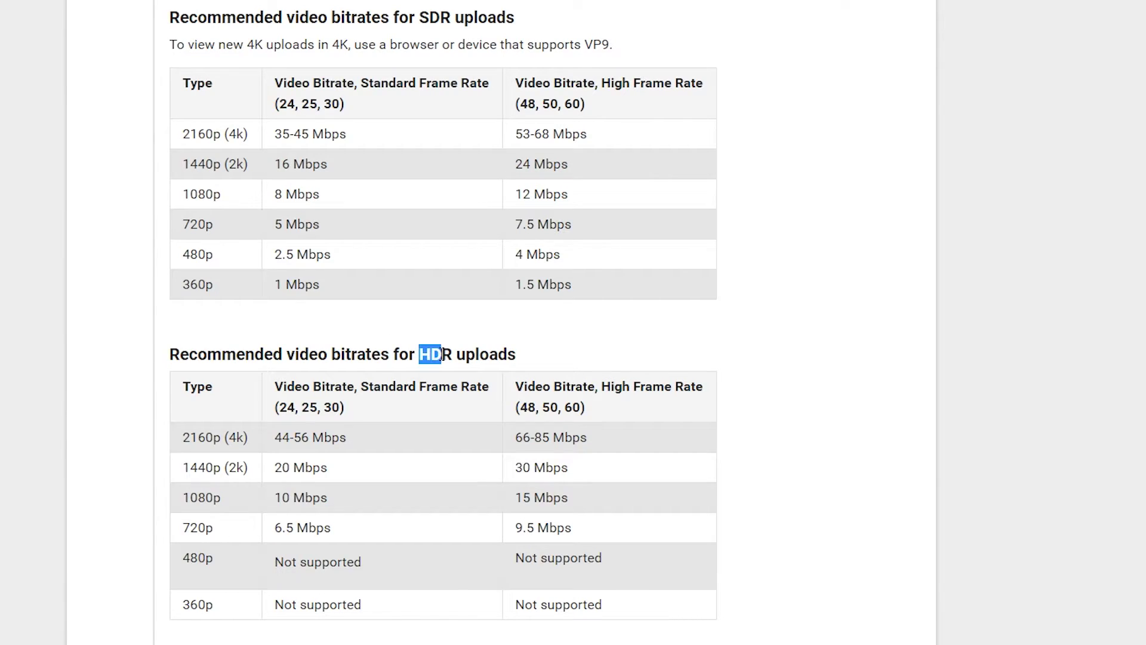
click(449, 361)
drag(327, 504, 280, 505)
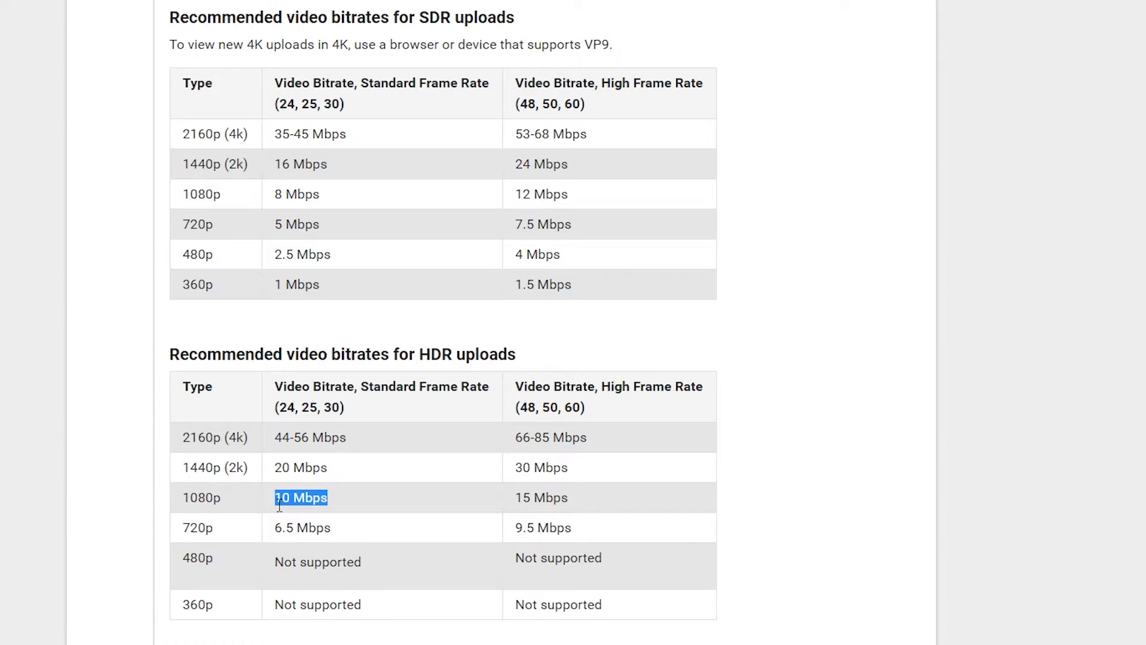
click(305, 491)
drag(573, 197, 513, 199)
click(543, 194)
drag(569, 500, 515, 499)
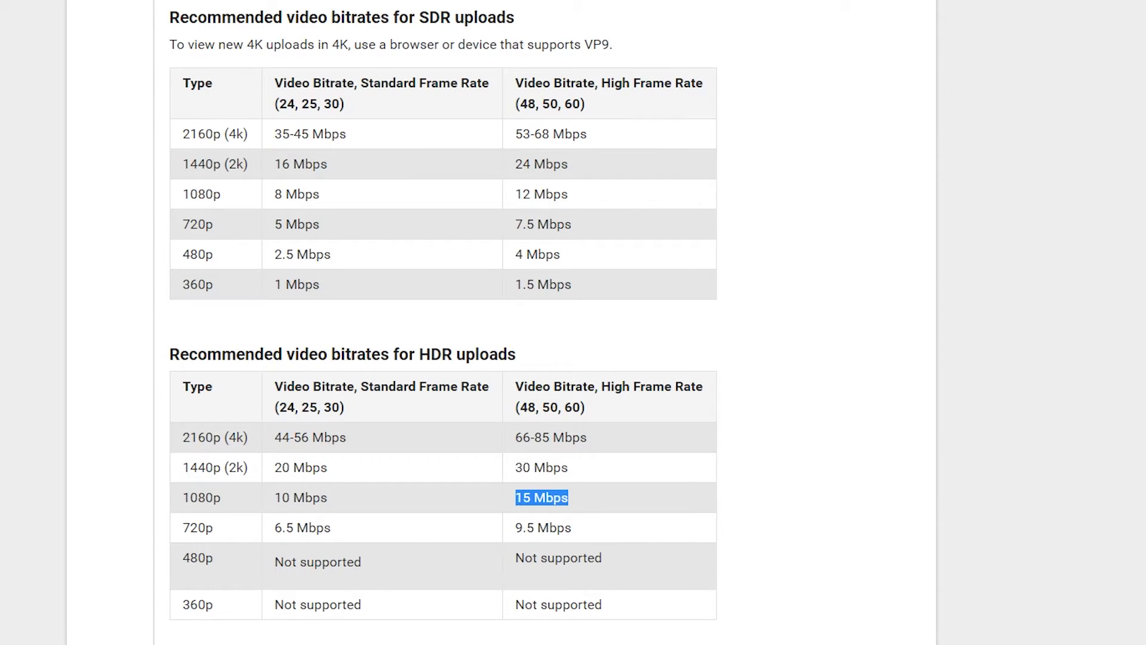
click(645, 629)
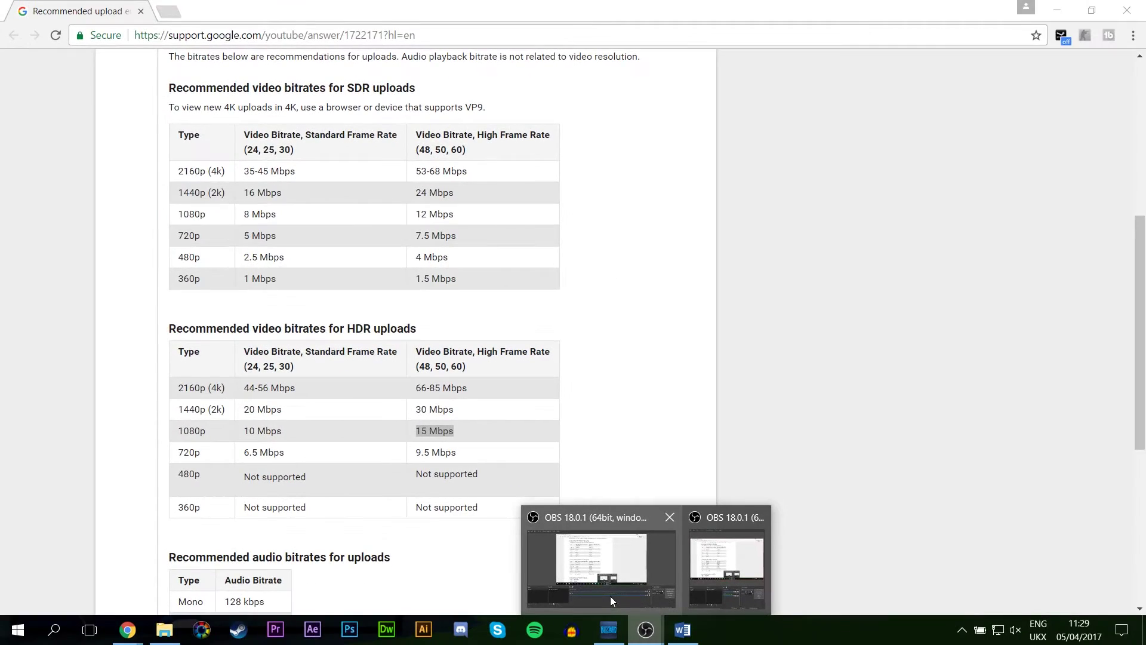
Back in OBS recording settings, set CBR rate control with a 16000 bitrate
click(611, 597)
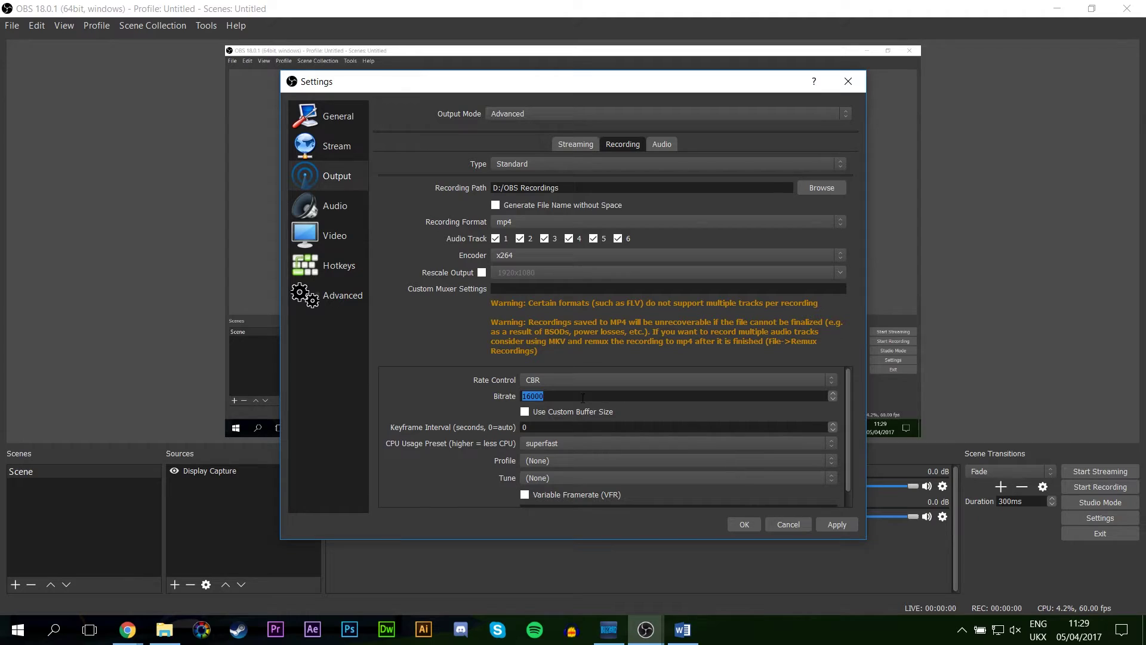
click(546, 396)
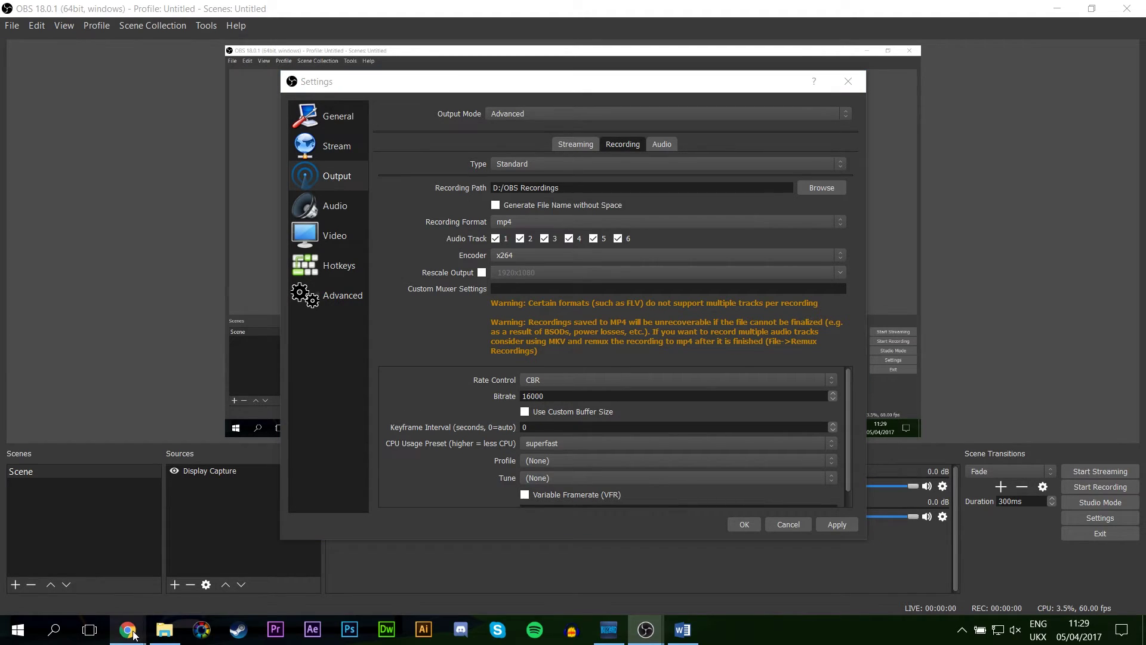
Bring YouTube Help forward in Chrome and scroll to the audio bitrate table (384 kbps stereo)
mouse_move(128, 629)
click(172, 567)
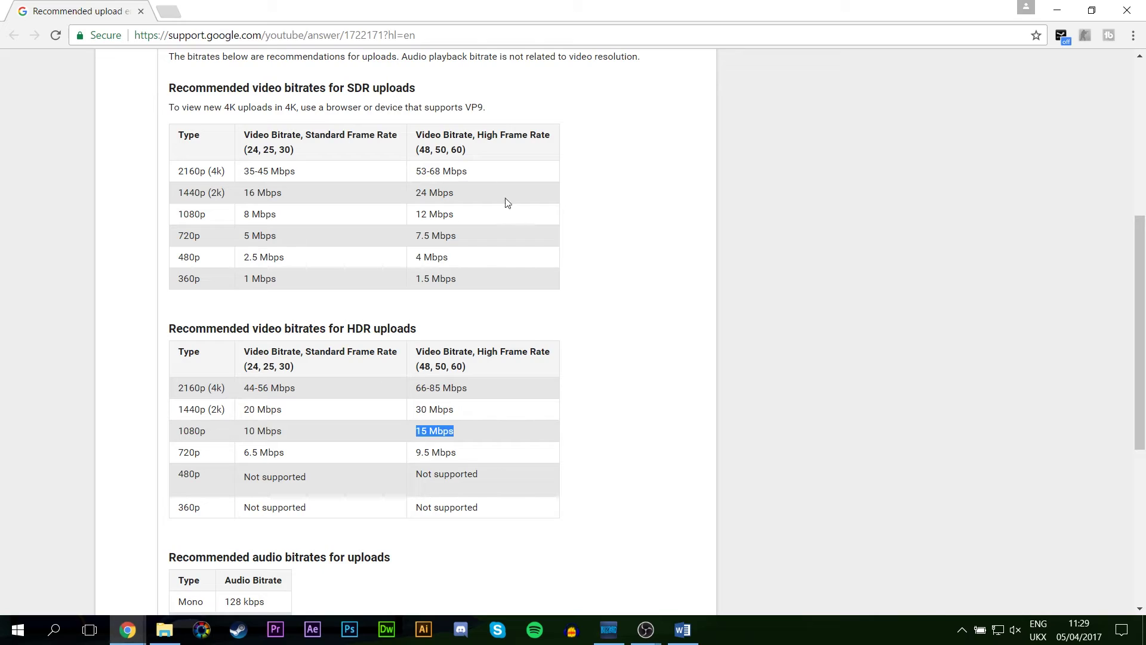
click(319, 26)
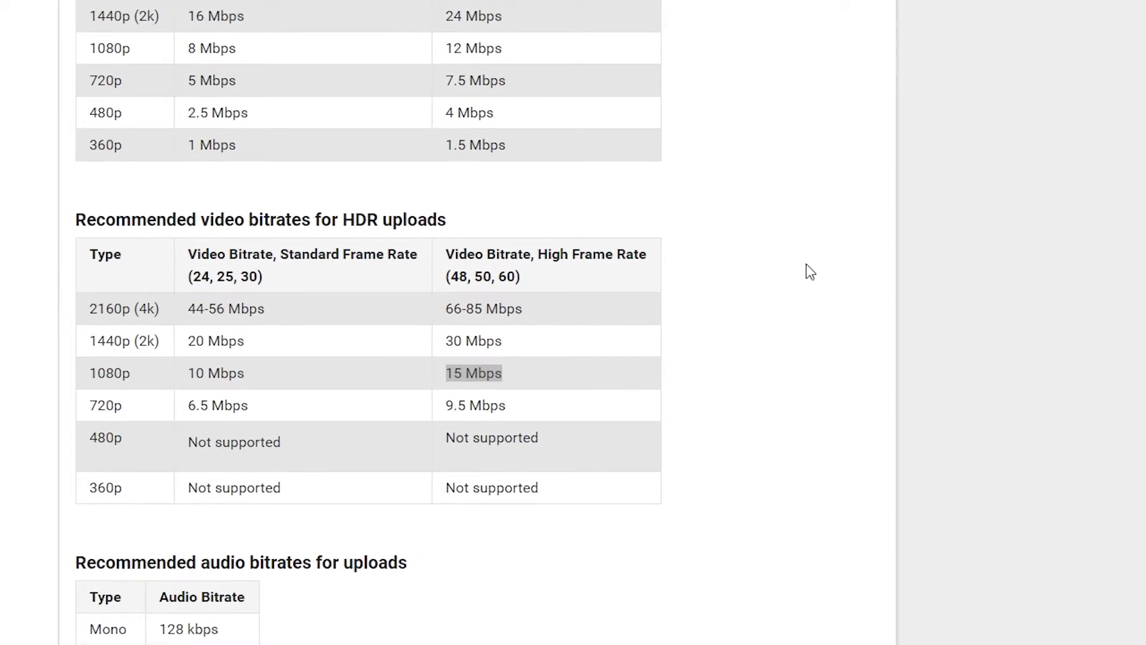
scroll(654, 360, down, 1)
drag(206, 480, 420, 460)
click(420, 460)
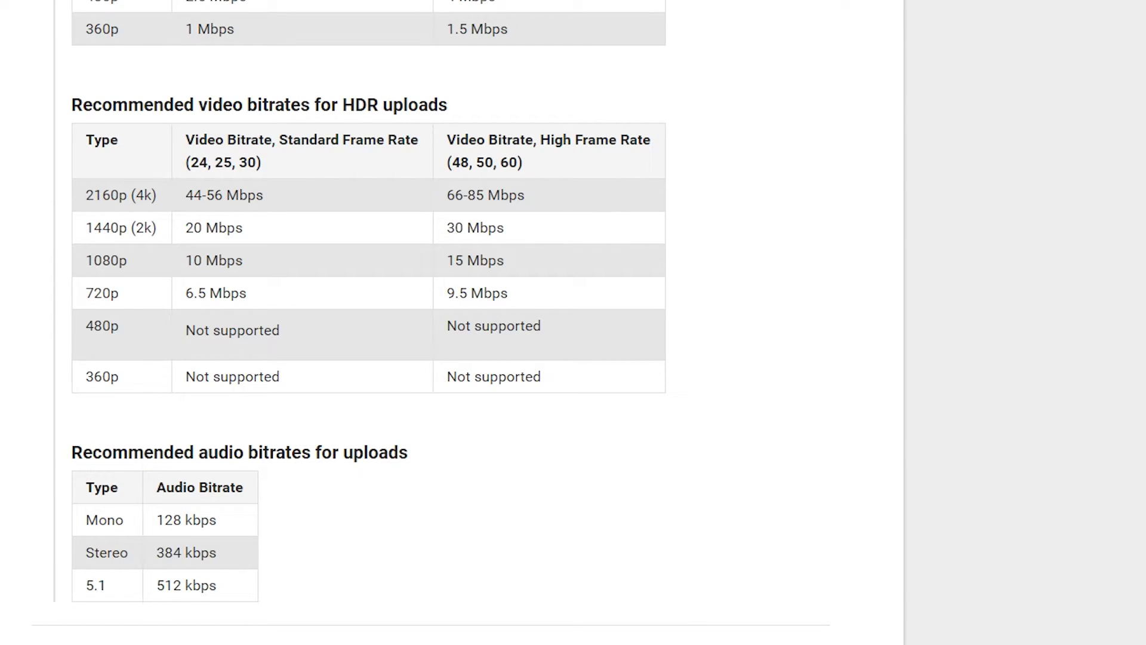
In OBS's Output Audio tab, keep Track 1 audio bitrate at 320
click(729, 621)
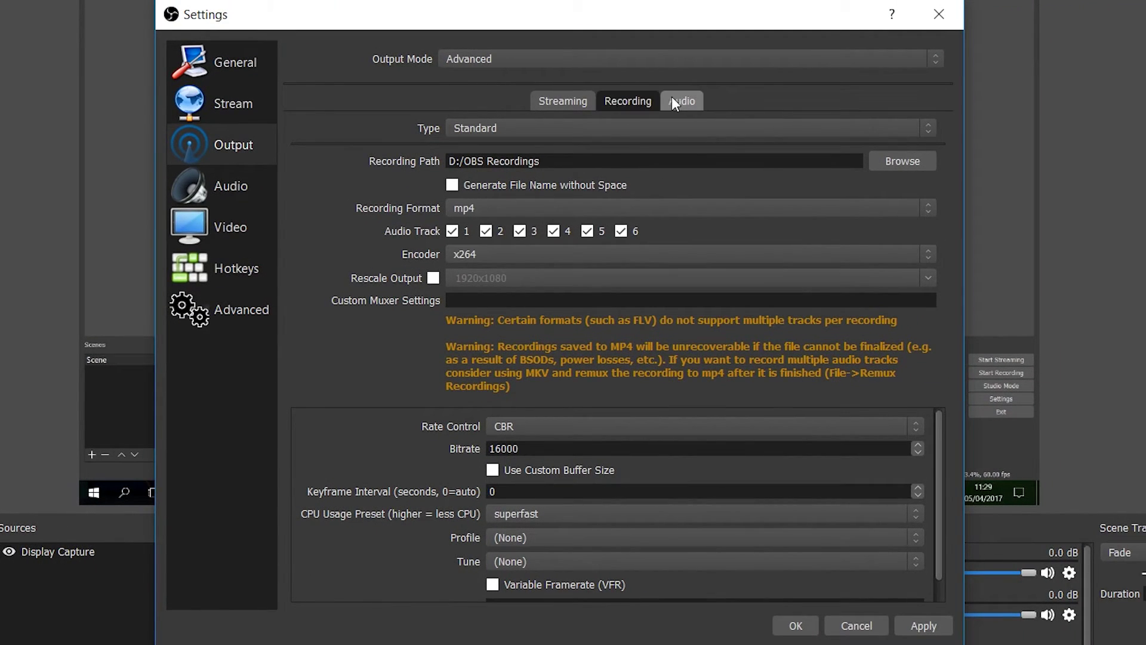
click(746, 78)
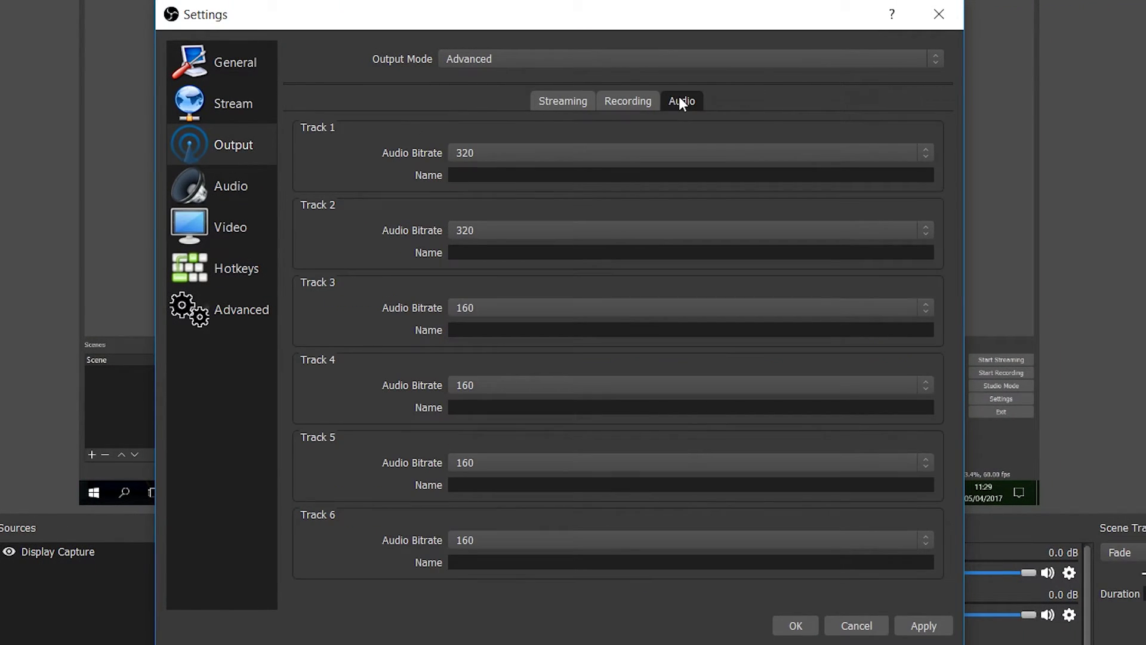
click(532, 154)
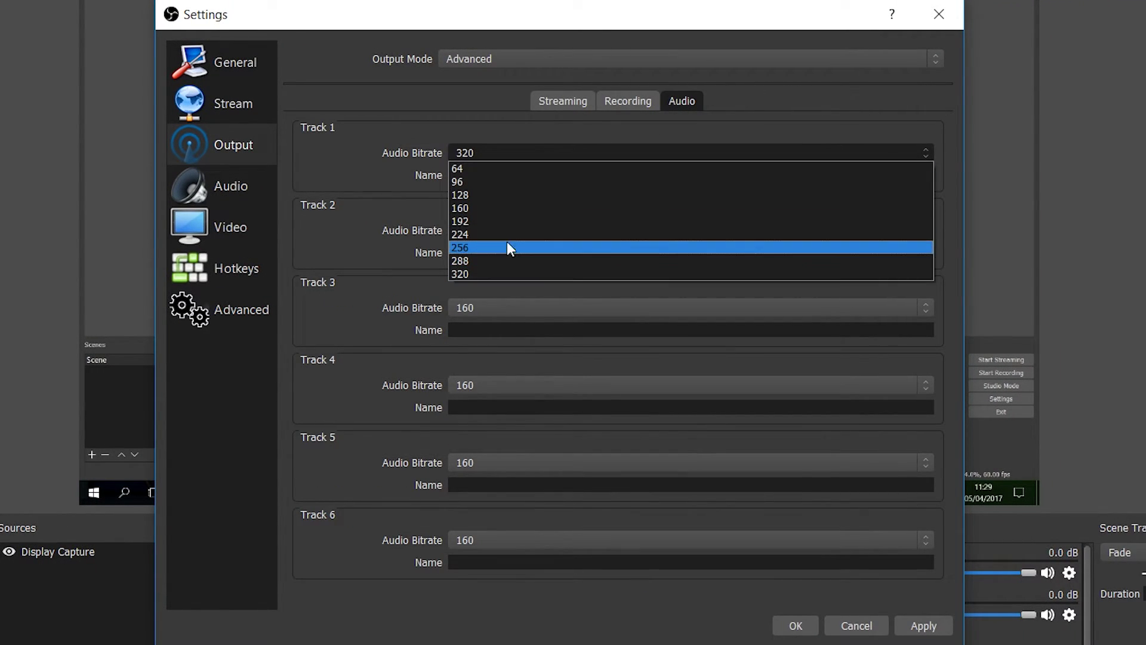
click(353, 231)
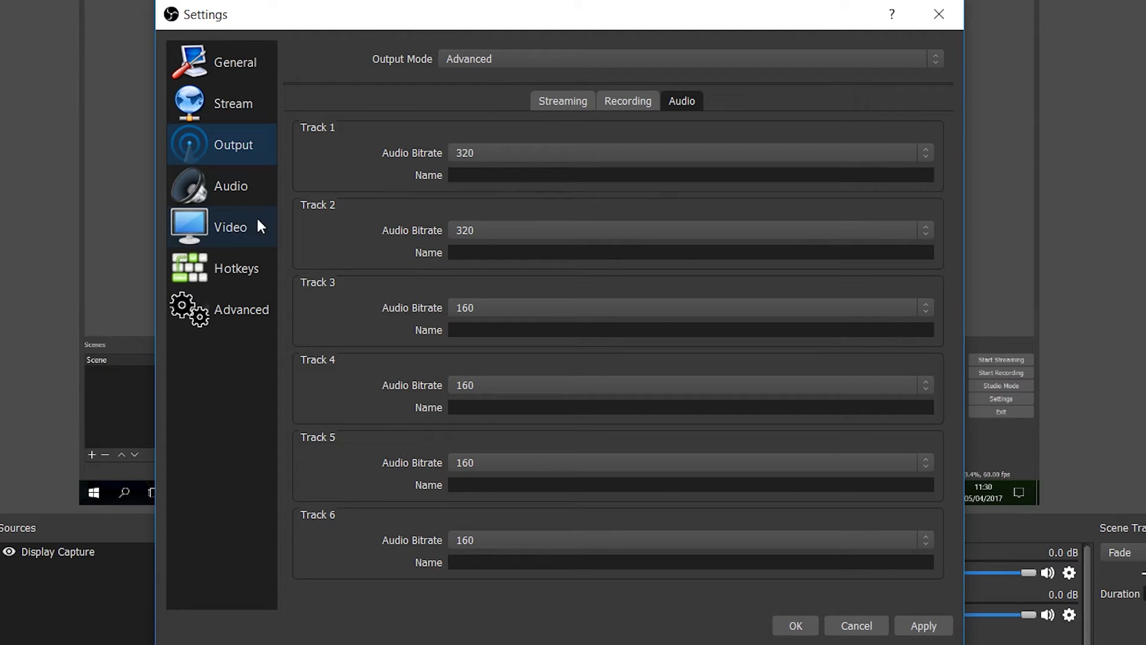
Keep video at 1920x1080 with 60 FPS and the Bicubic downscale filter
click(234, 230)
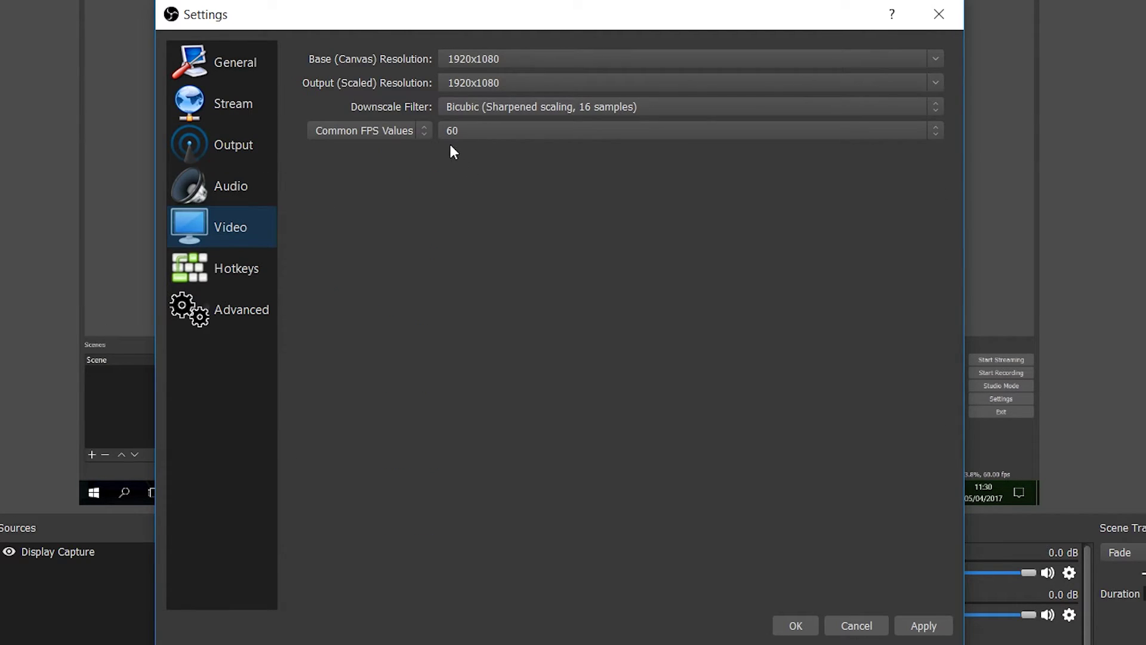
click(495, 125)
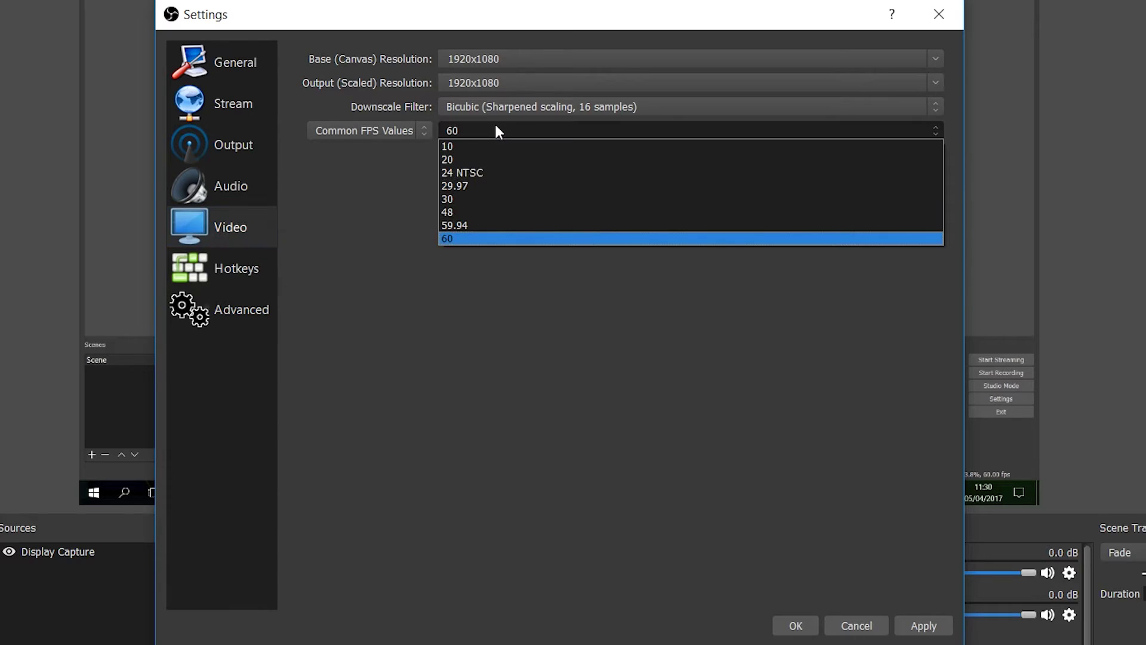
click(498, 239)
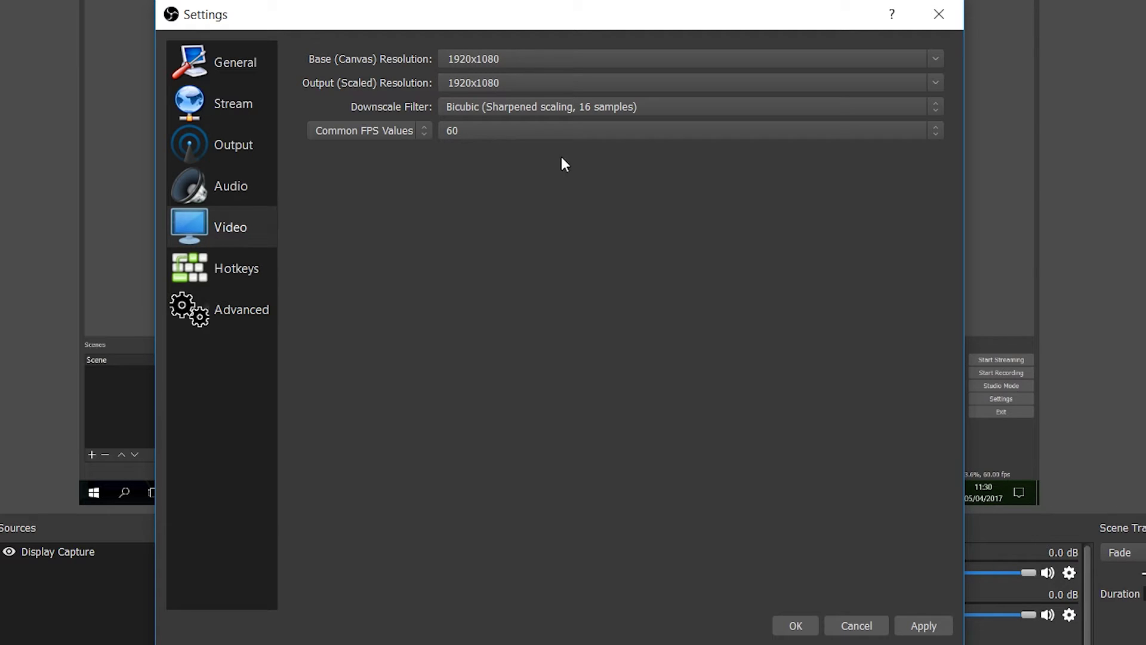
click(493, 106)
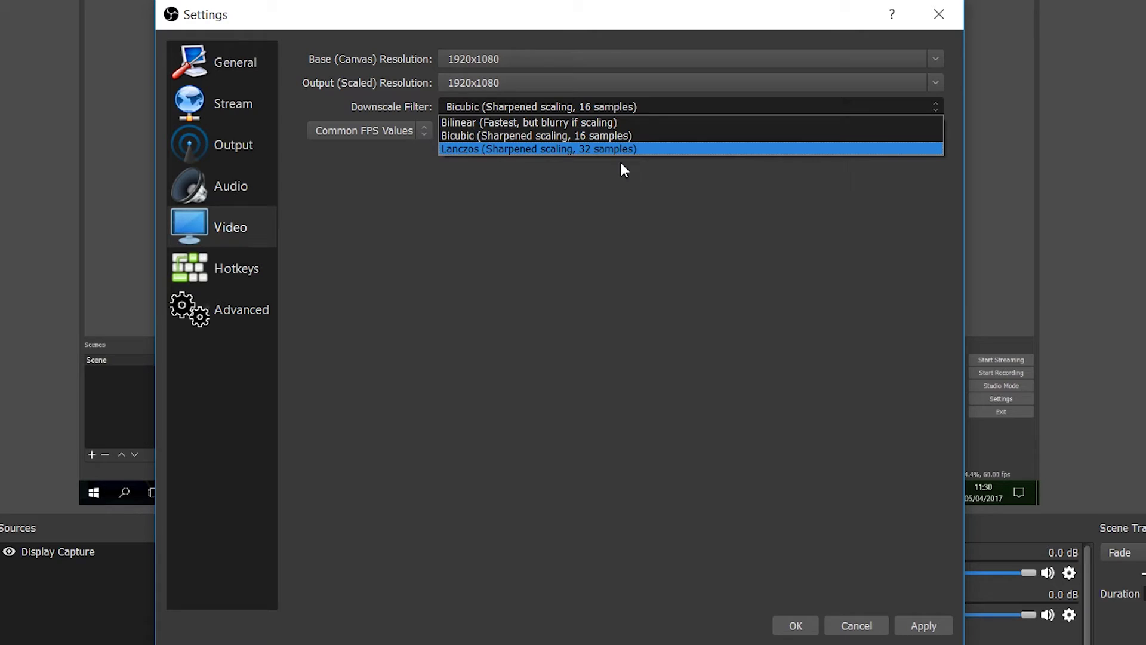
click(598, 241)
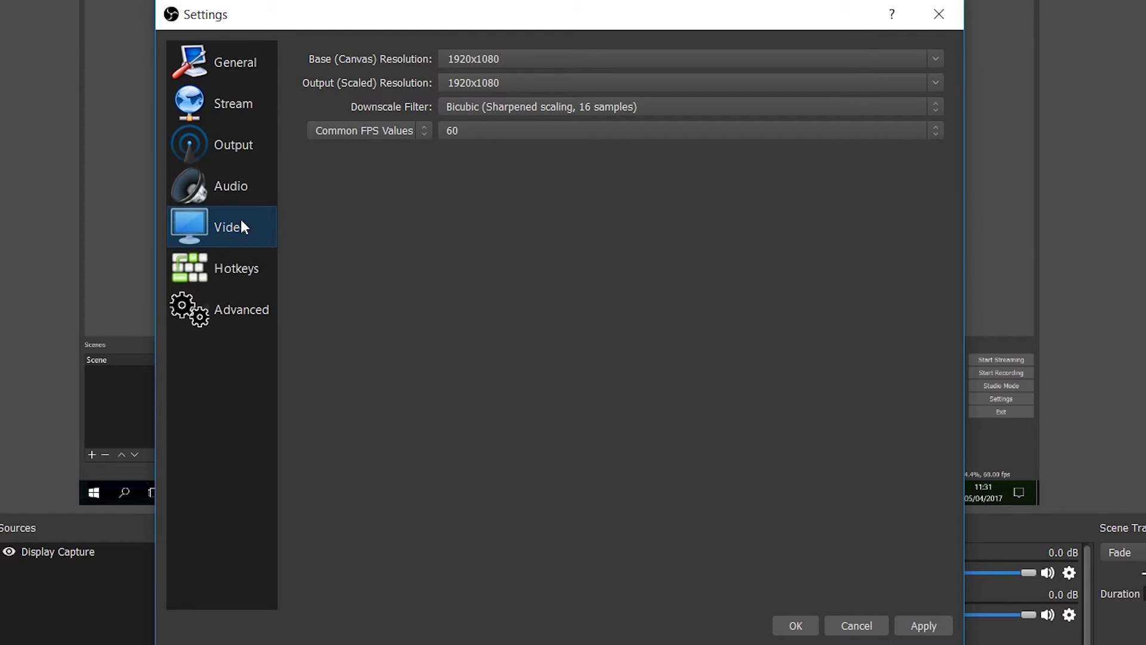
Show the Audio settings page with its 44.1kHz stereo sample rate
click(234, 191)
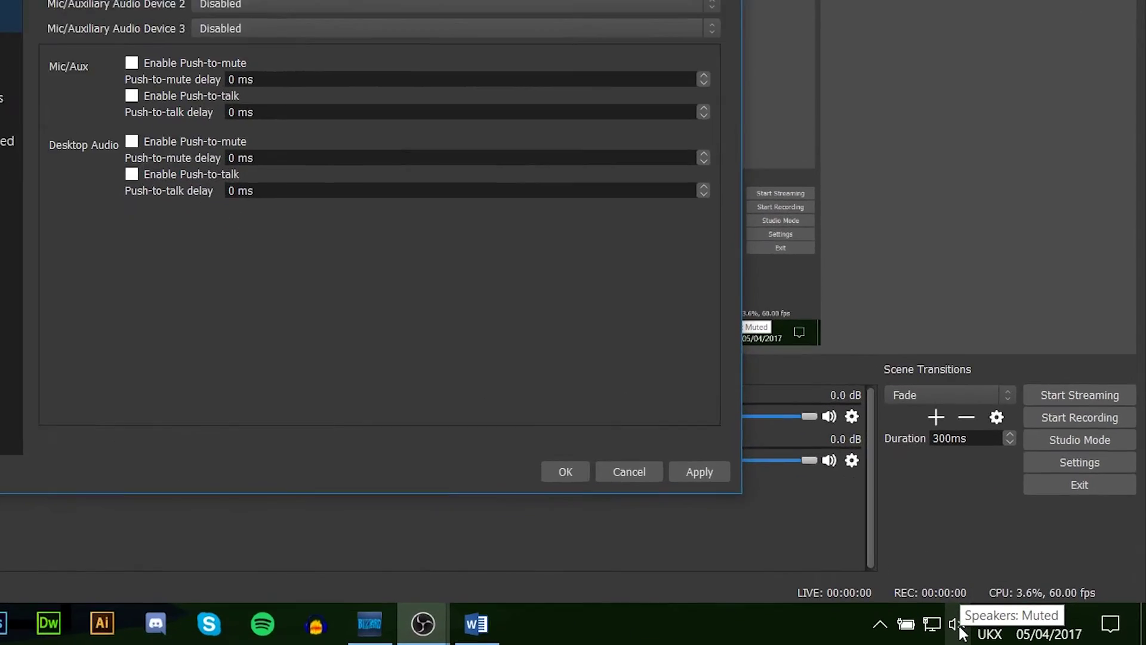
Verify the USB Audio CODEC microphone's default format is 1 channel, 16 bit, 44100 Hz
right_click(955, 624)
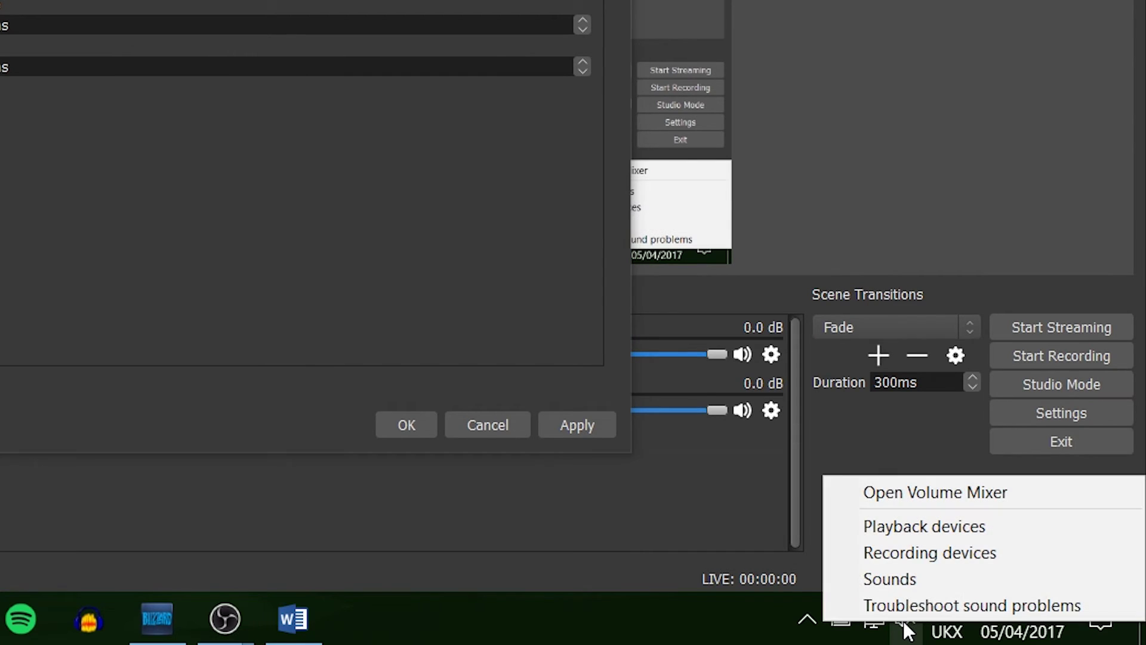
click(904, 556)
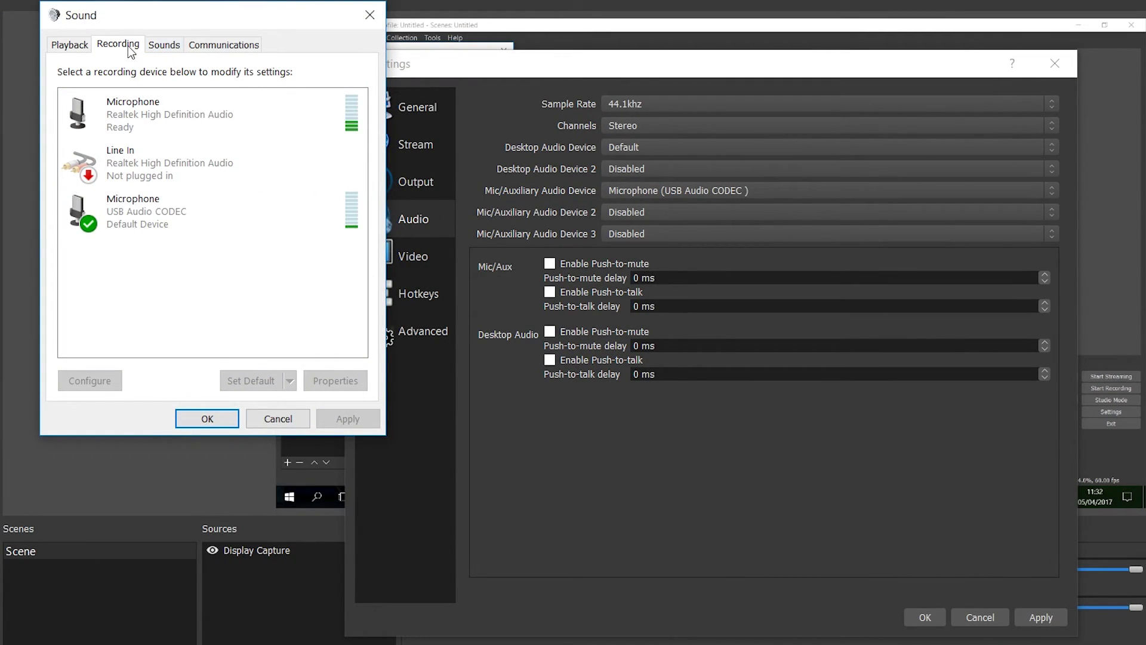
click(160, 221)
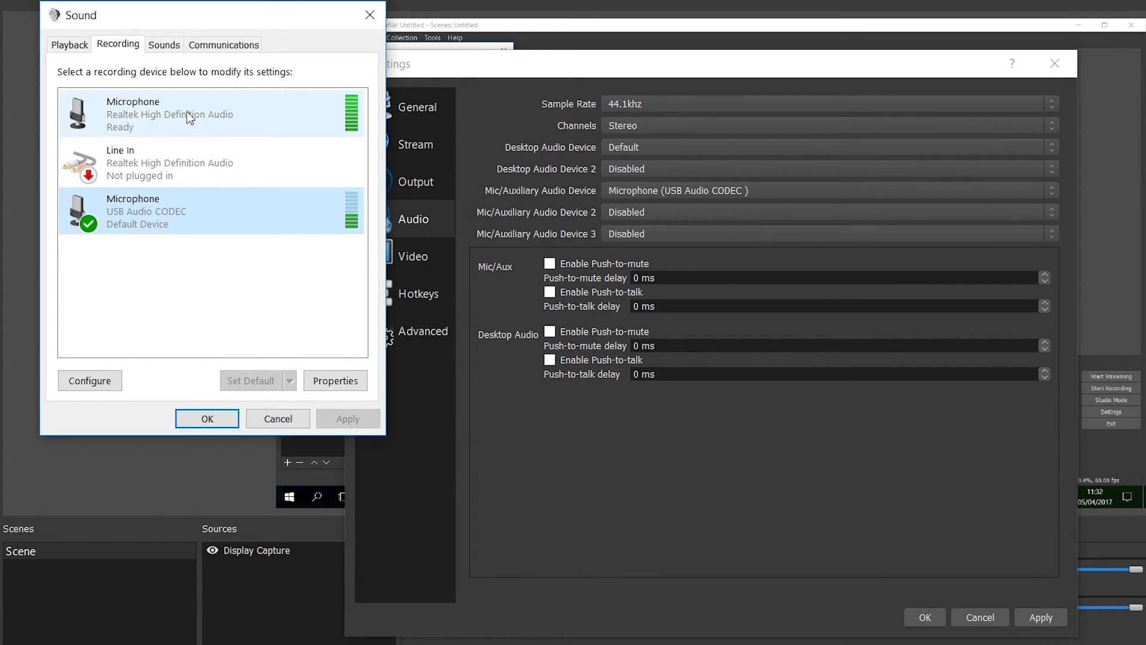
right_click(173, 206)
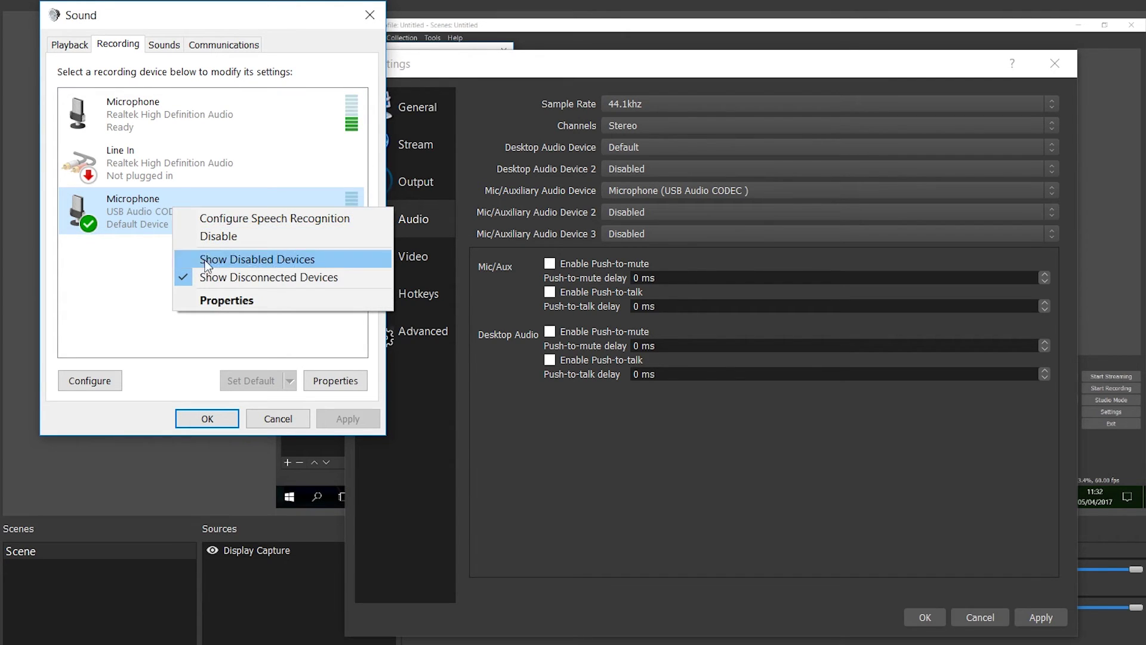
click(231, 302)
click(225, 113)
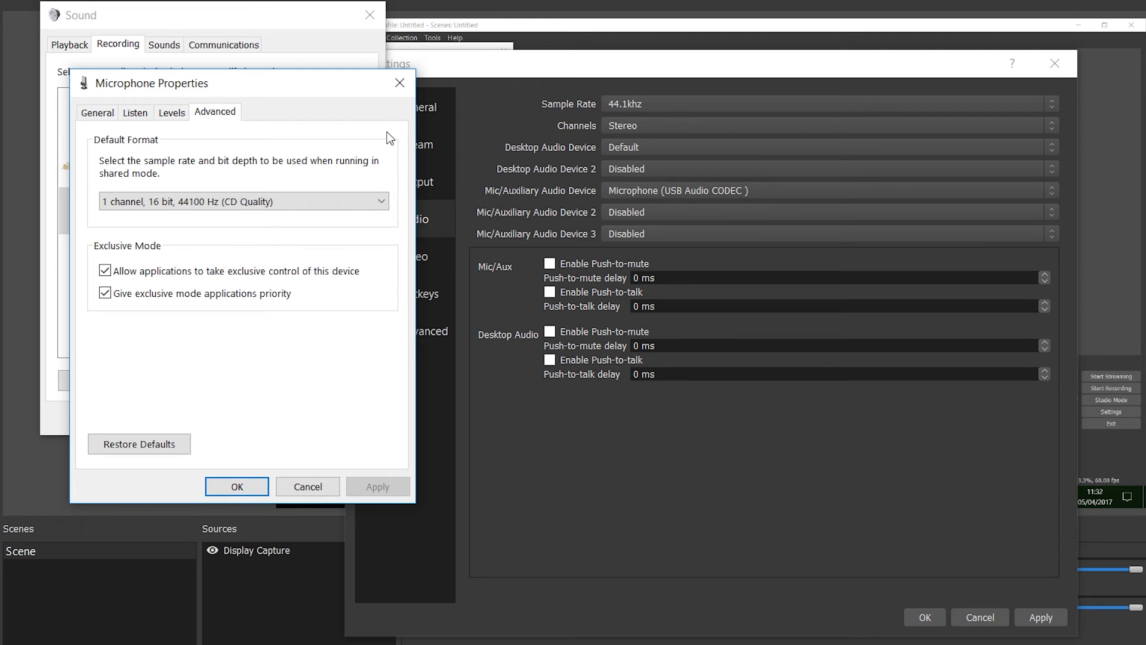
click(410, 86)
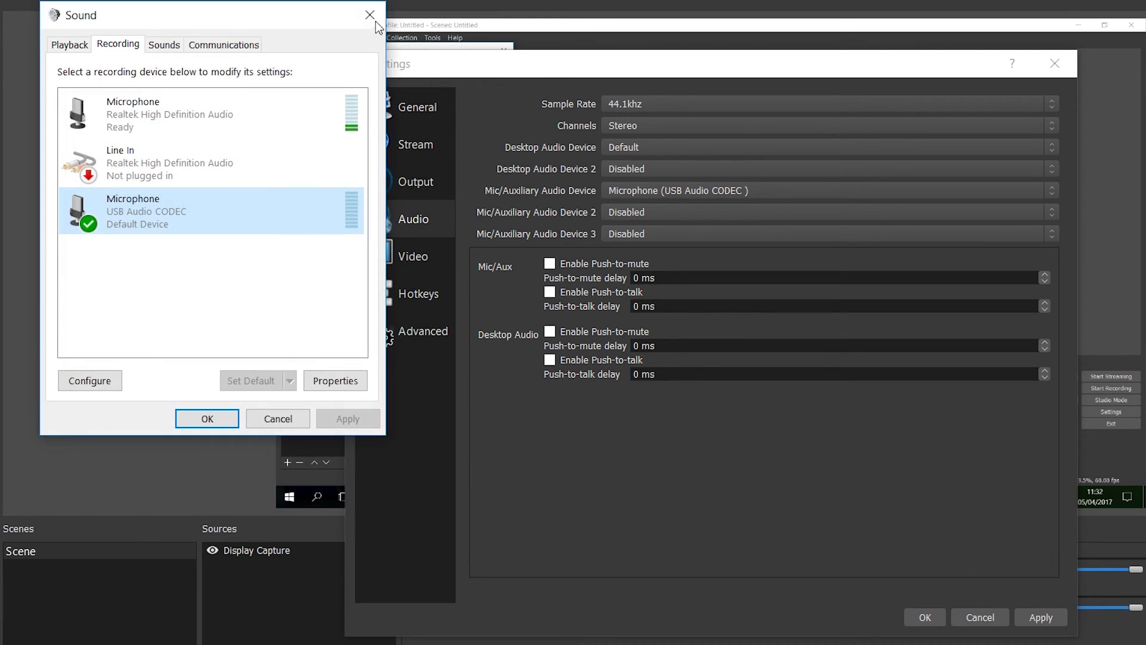
Close the Windows Sound window, leaving OBS audio settings showing
click(370, 16)
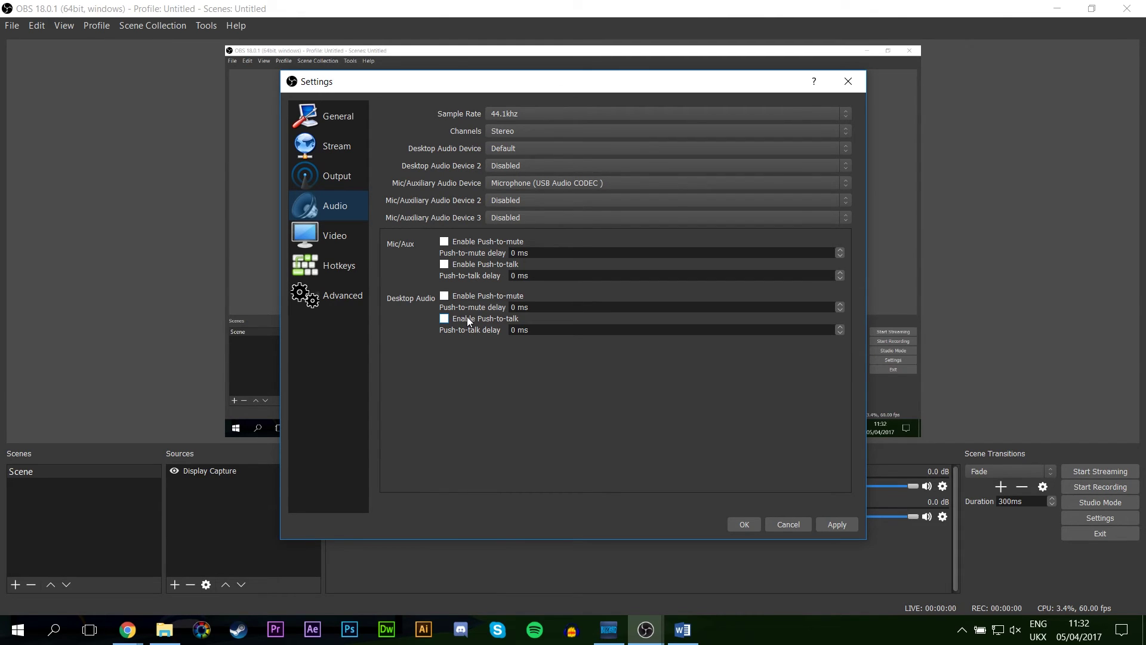
Bring YouTube's upload settings page forward in Chrome and scroll up to the SDR bitrate table
mouse_move(128, 630)
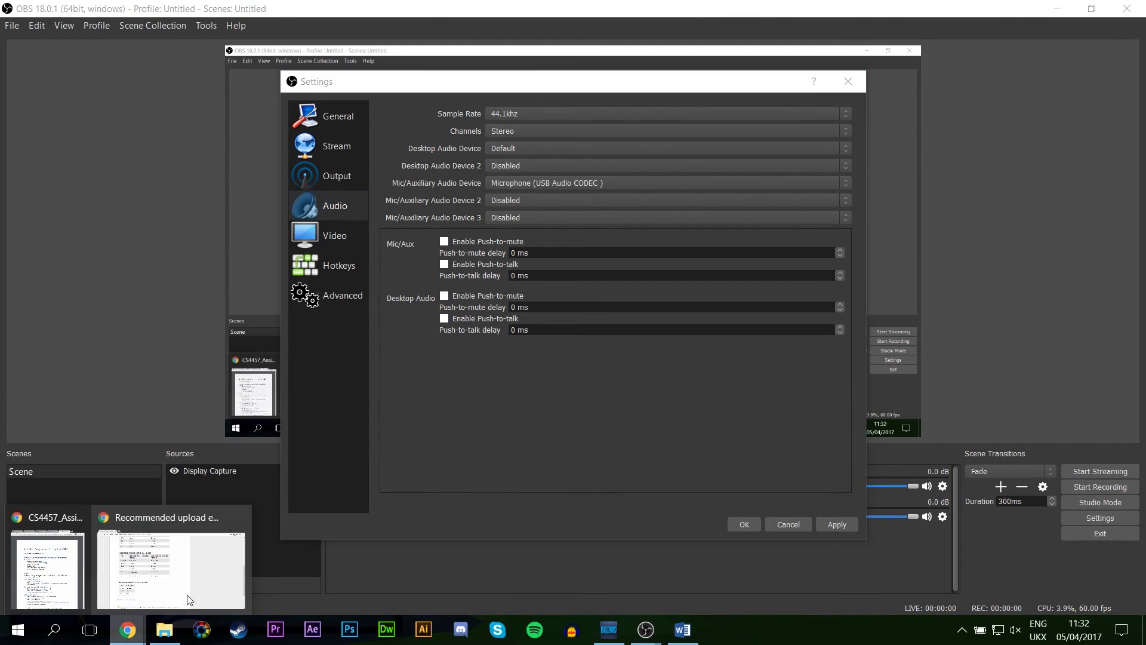
click(242, 567)
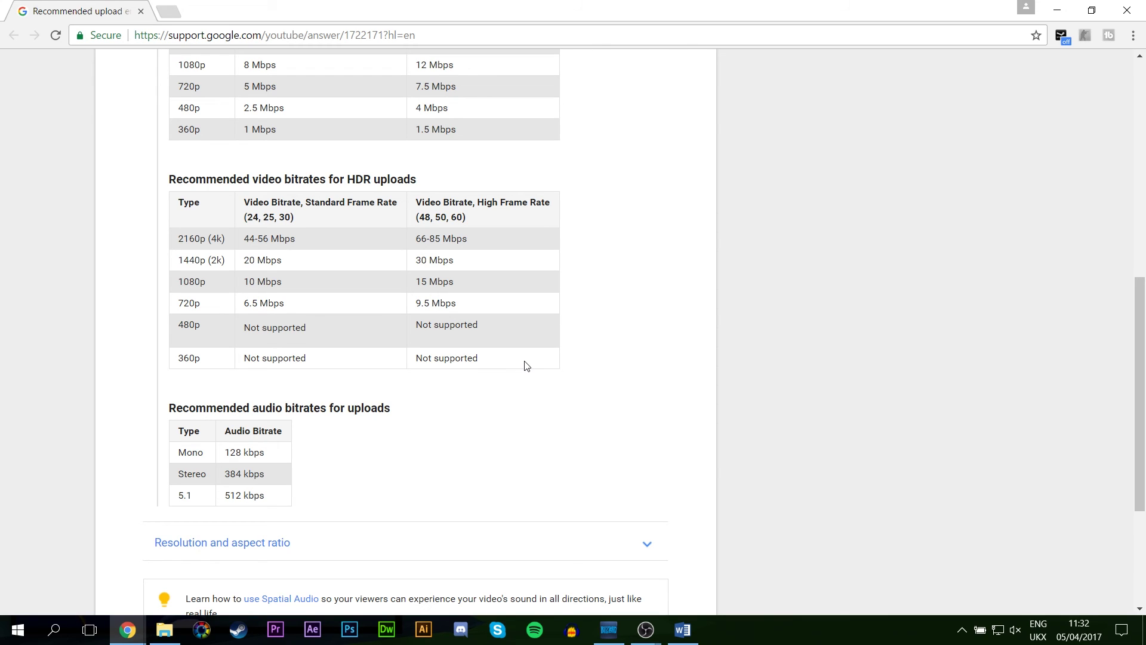
scroll(527, 365, up, 1)
scroll(619, 352, up, 1)
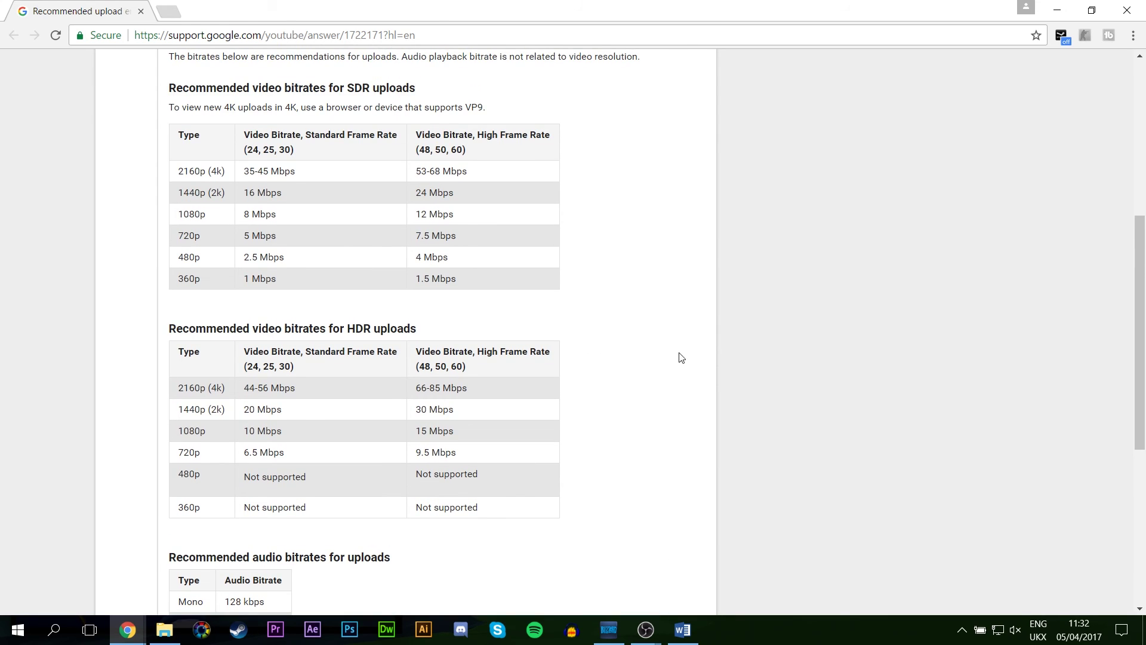